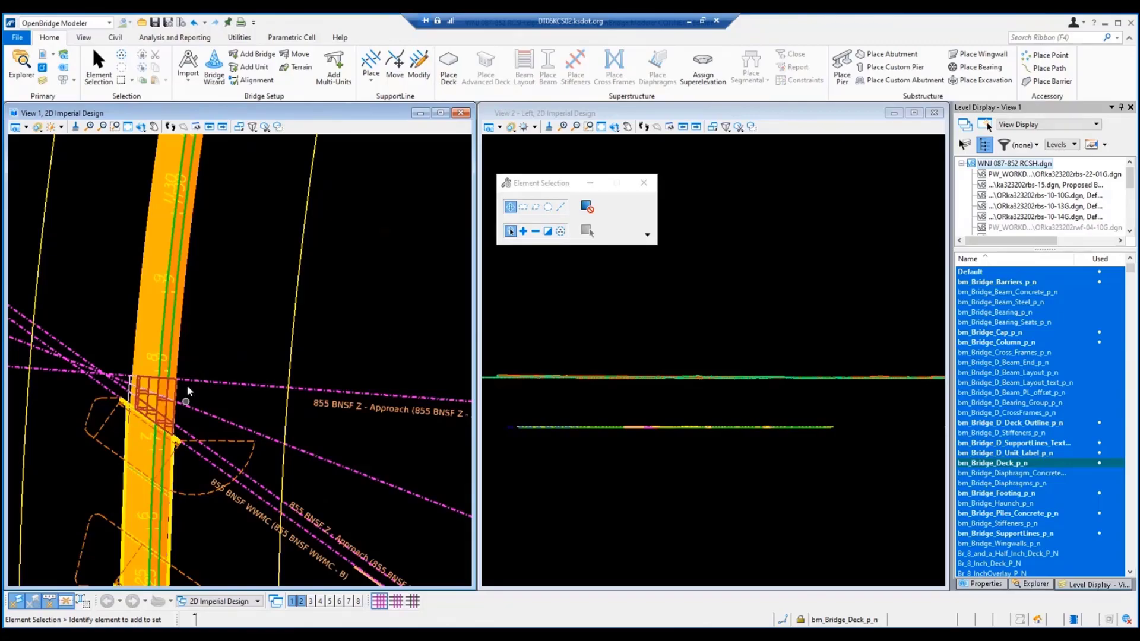
Examine the bridge approach and its support lines in the plan view, from the whole ramp alignment down to the abutment.
{"action": "scroll", "coordinate": [333, 348], "scroll_direction": "down", "scroll_amount": 2}
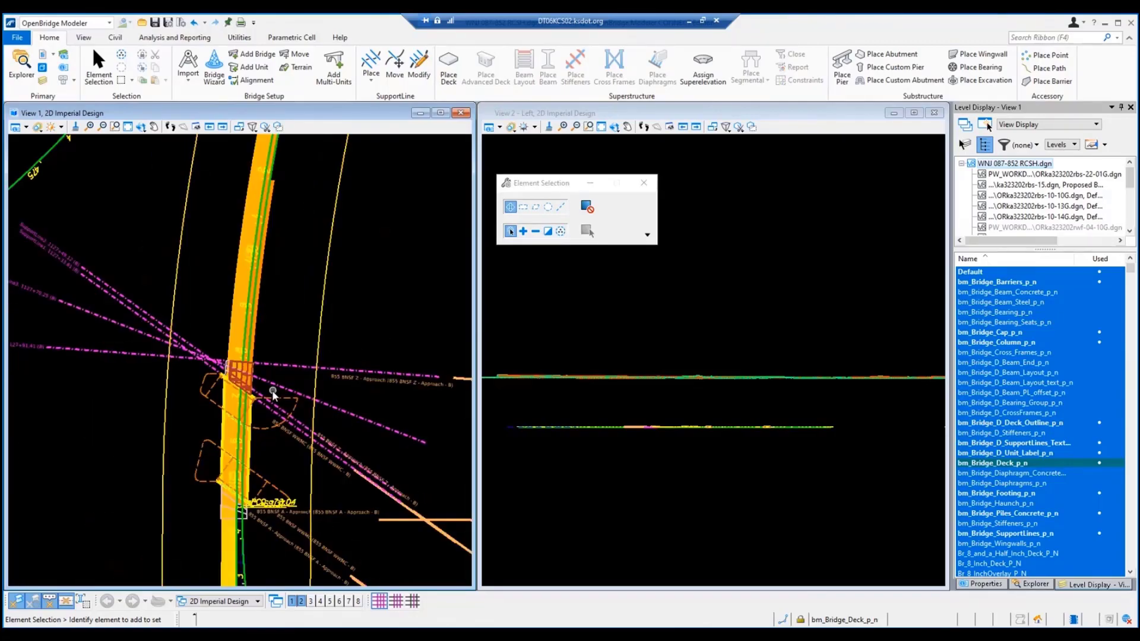
{"action": "scroll", "coordinate": [270, 392], "scroll_direction": "up", "scroll_amount": 3}
{"action": "scroll", "coordinate": [313, 394], "scroll_direction": "down", "scroll_amount": 2}
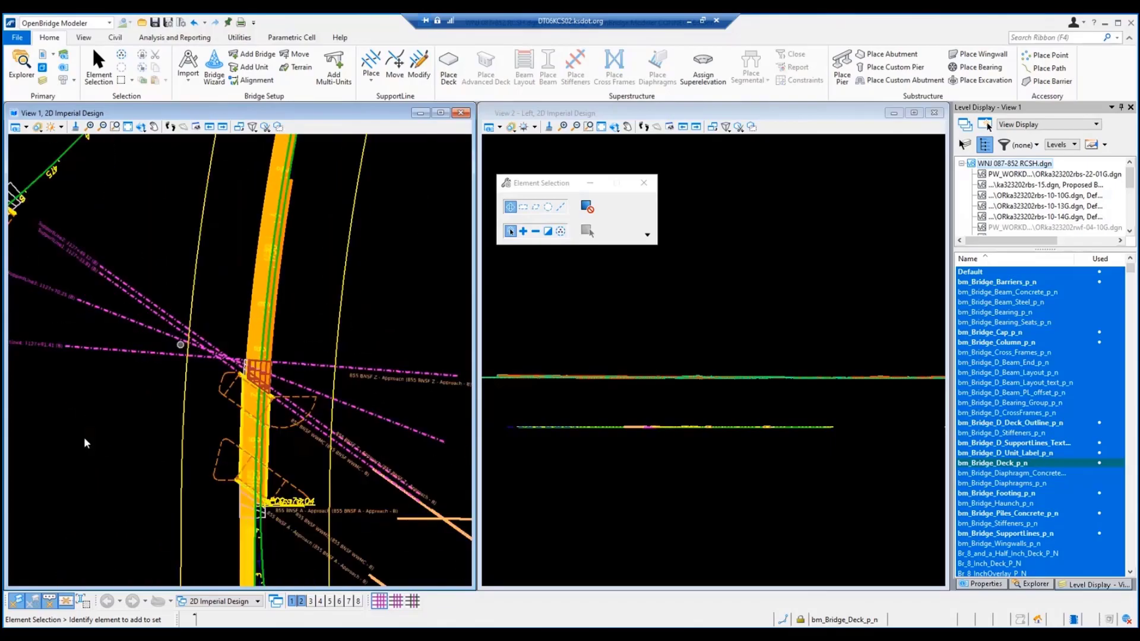
{"action": "left_click", "coordinate": [186, 406]}
{"action": "scroll", "coordinate": [407, 328], "scroll_direction": "down", "scroll_amount": 5}
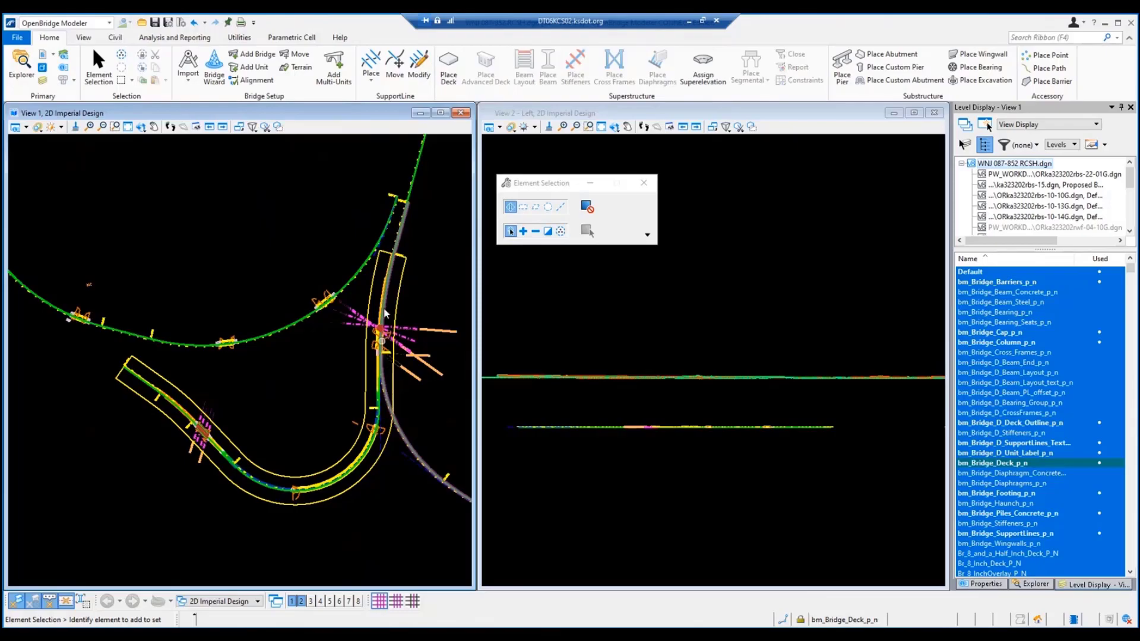
{"action": "scroll", "coordinate": [394, 416], "scroll_direction": "up", "scroll_amount": 3}
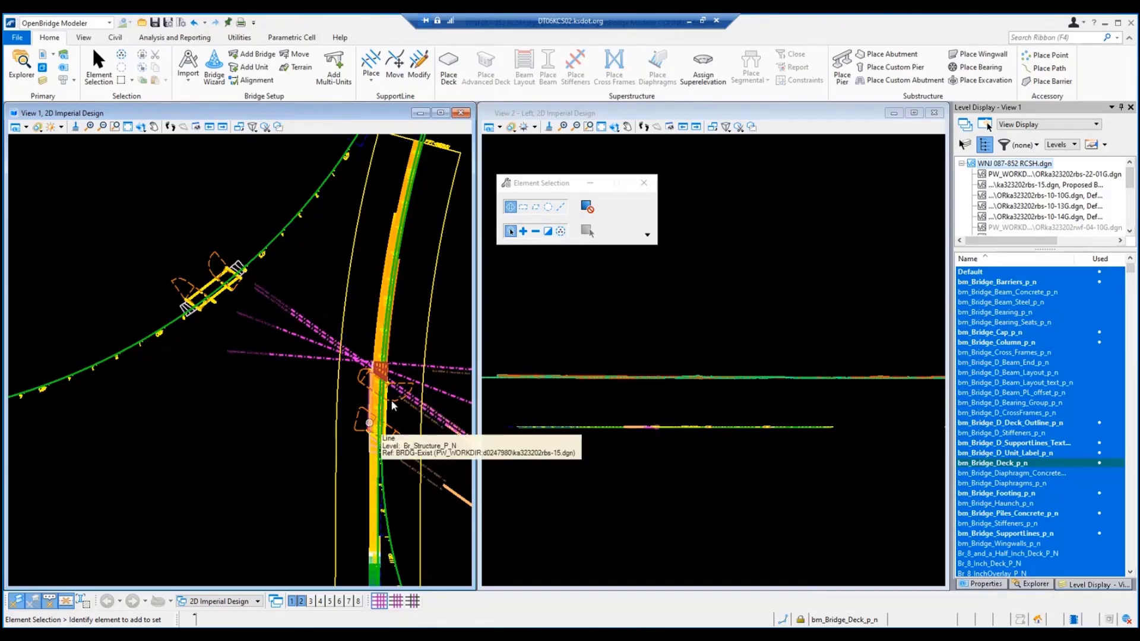
{"action": "scroll", "coordinate": [398, 357], "scroll_direction": "up", "scroll_amount": 3}
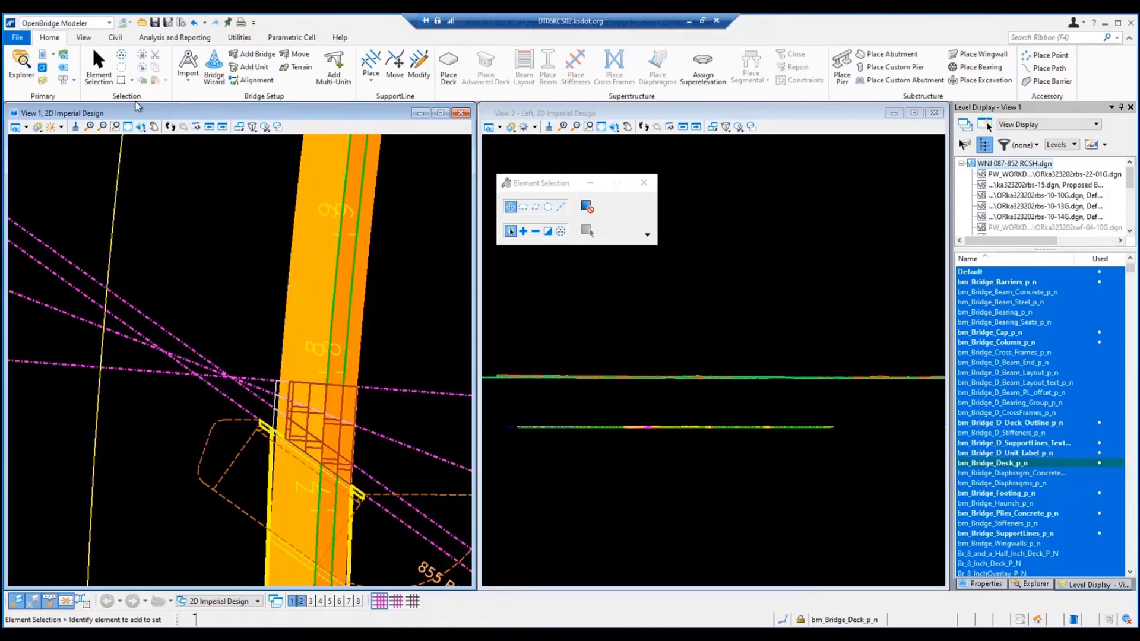
Select the skewed deck segment beside the abutment and open its assigned template from the deck properties.
{"action": "left_click", "coordinate": [98, 63]}
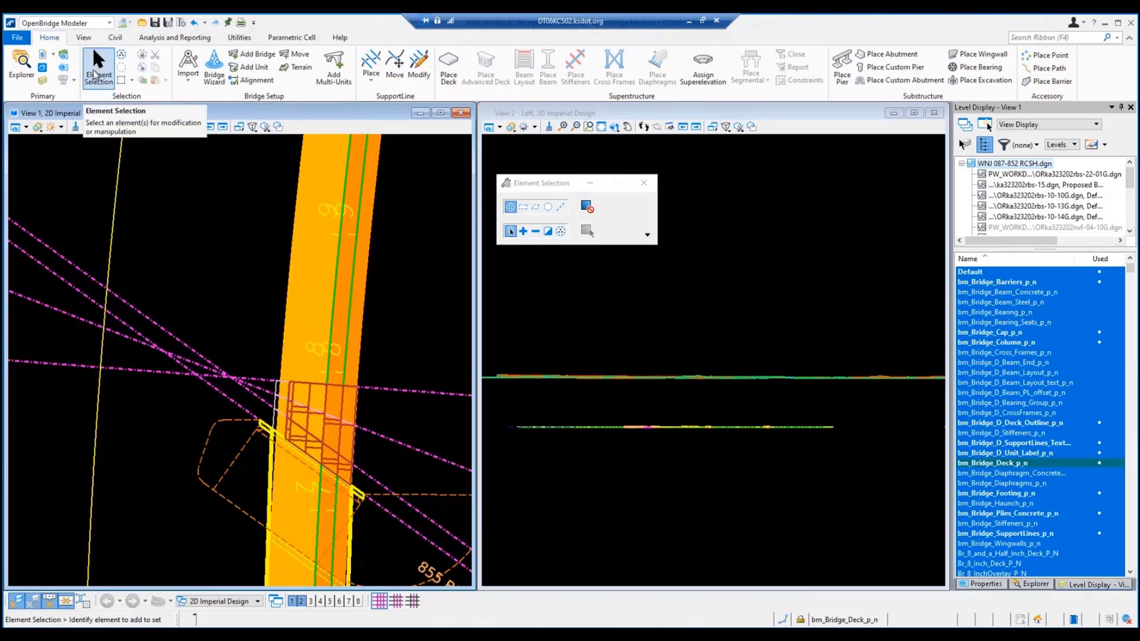
{"action": "left_click", "coordinate": [344, 464]}
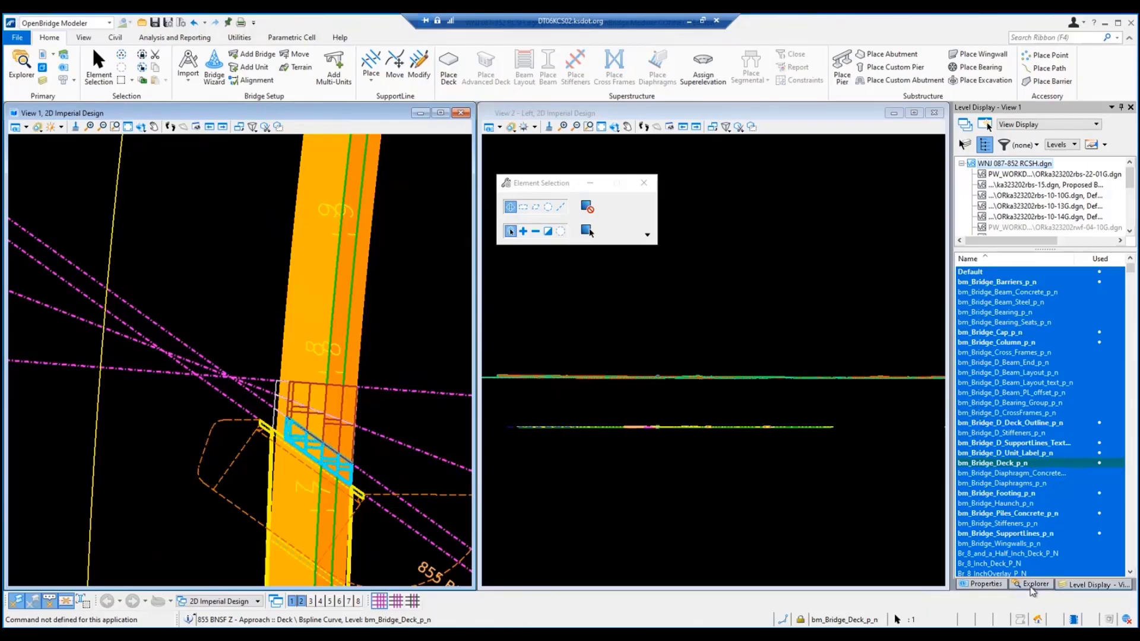
{"action": "left_click", "coordinate": [992, 586]}
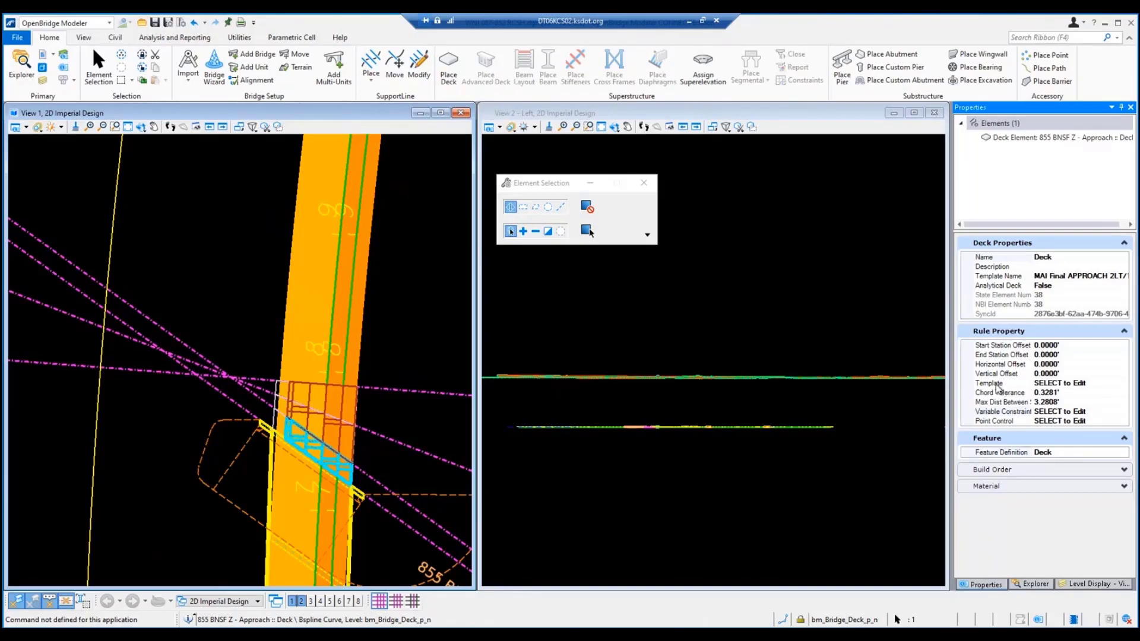
{"action": "left_click", "coordinate": [990, 385]}
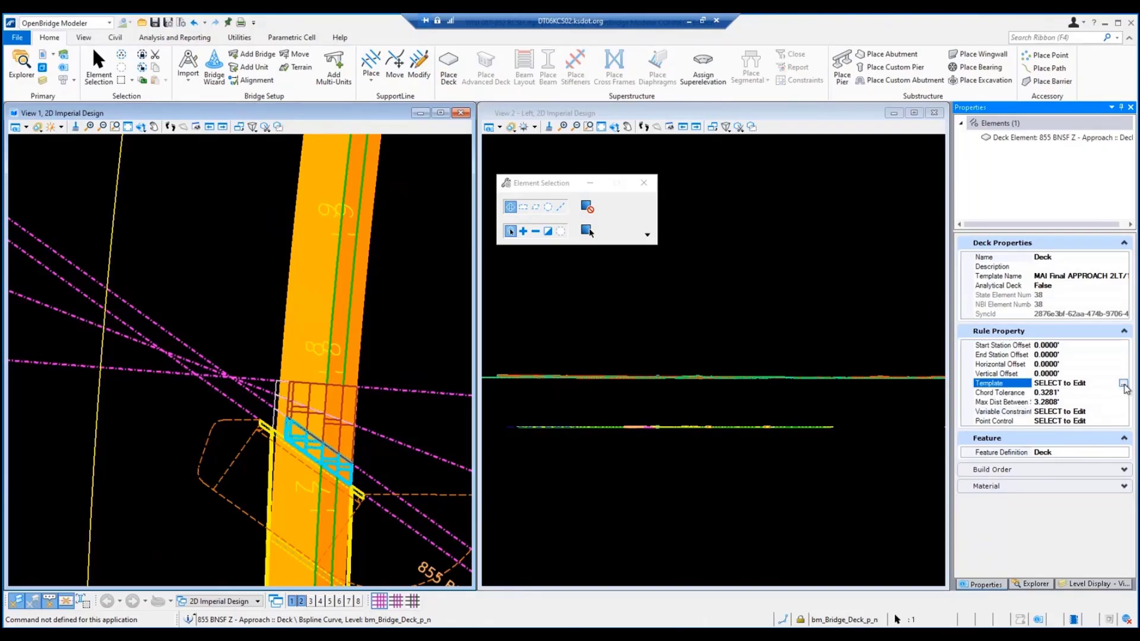
{"action": "left_click", "coordinate": [1124, 384]}
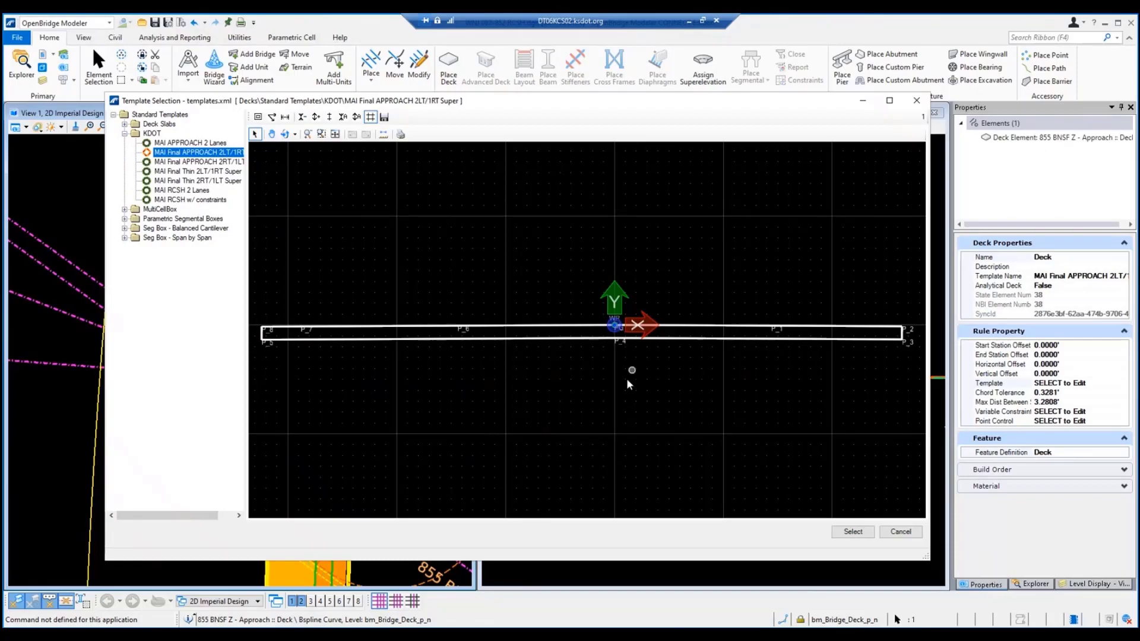
Examine the points along the MAI Final APPROACH 2LT/1RT Super template, from PG out to both edges, and close it without changes.
{"action": "scroll", "coordinate": [621, 333], "scroll_direction": "up", "scroll_amount": 6}
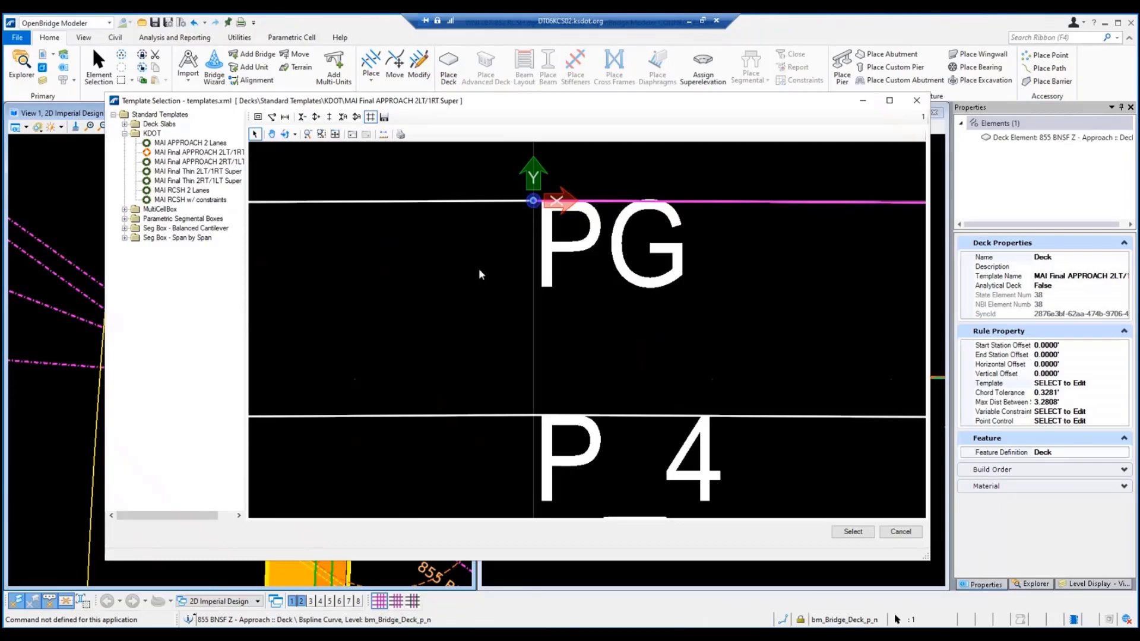
{"action": "scroll", "coordinate": [432, 295], "scroll_direction": "down", "scroll_amount": 6}
{"action": "scroll", "coordinate": [600, 298], "scroll_direction": "up", "scroll_amount": 3}
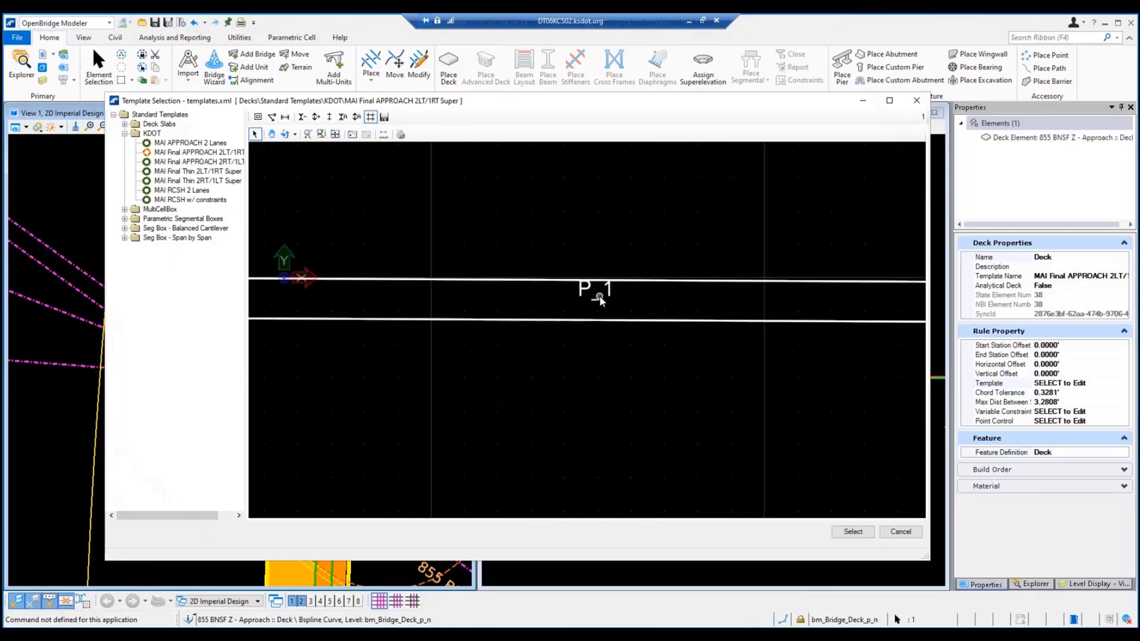
{"action": "scroll", "coordinate": [627, 322], "scroll_direction": "down", "scroll_amount": 3}
{"action": "scroll", "coordinate": [695, 310], "scroll_direction": "up", "scroll_amount": 5}
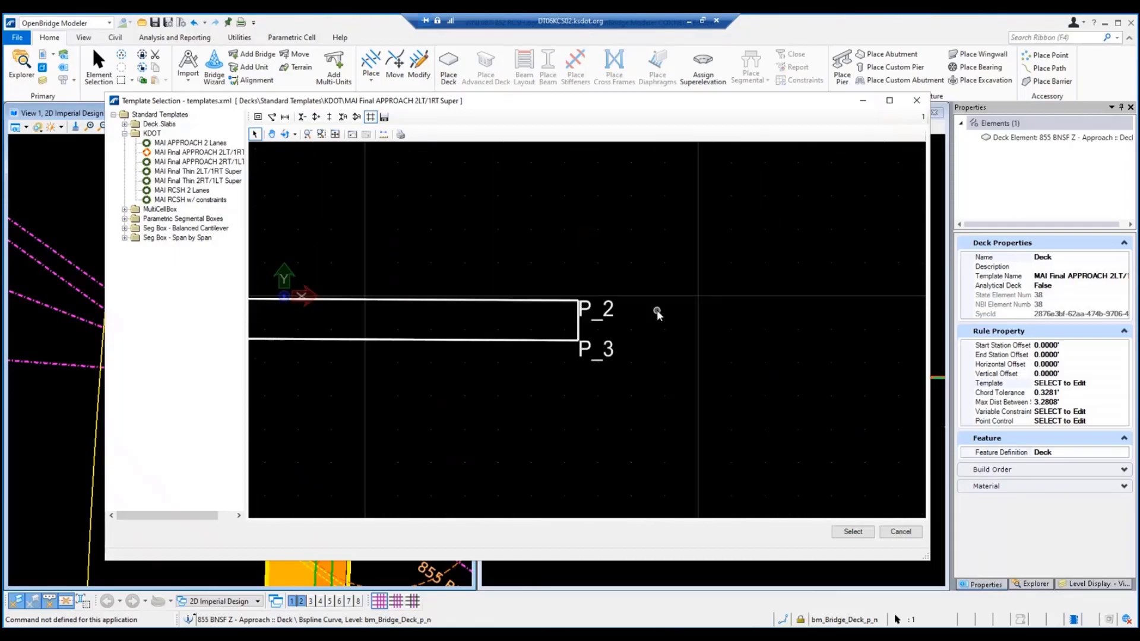
{"action": "scroll", "coordinate": [753, 305], "scroll_direction": "down", "scroll_amount": 6}
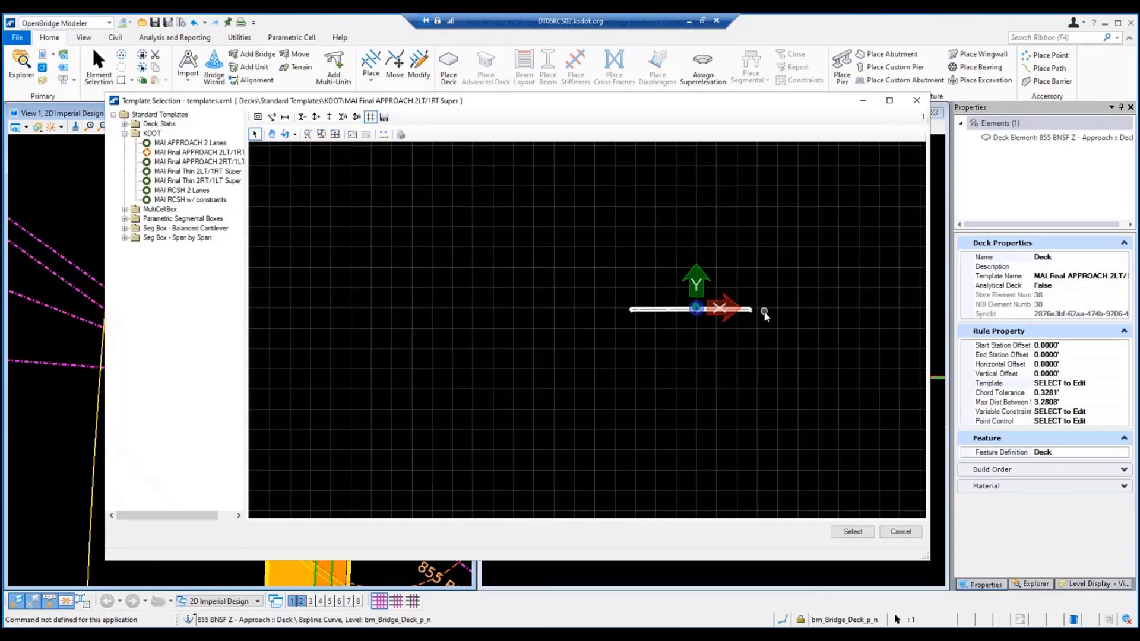
{"action": "scroll", "coordinate": [666, 307], "scroll_direction": "up", "scroll_amount": 5}
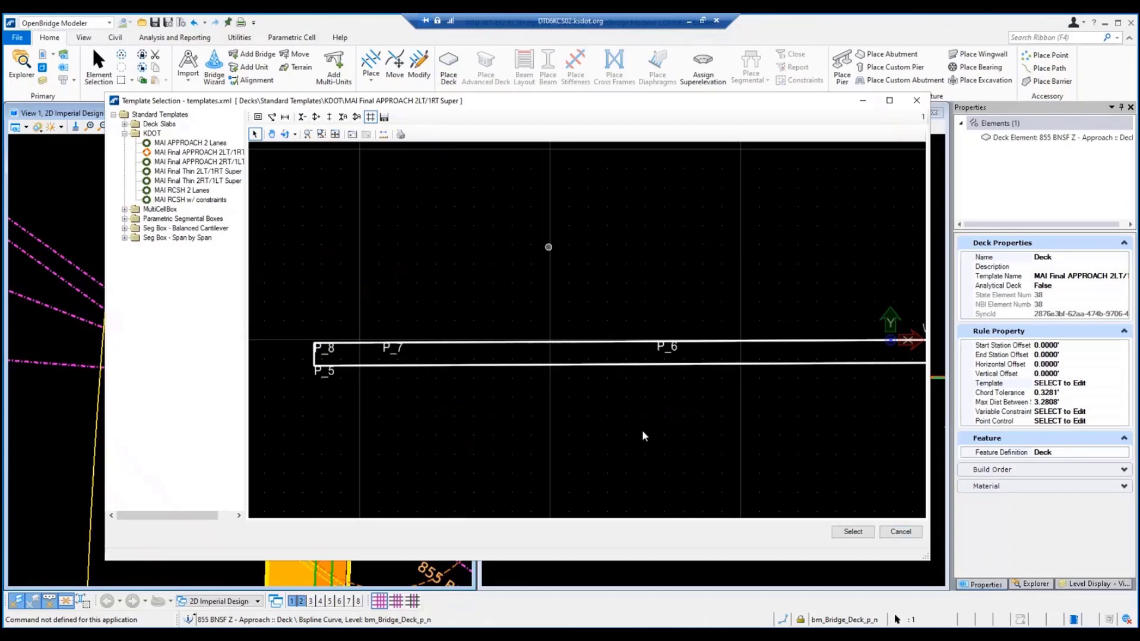
{"action": "left_click", "coordinate": [901, 532]}
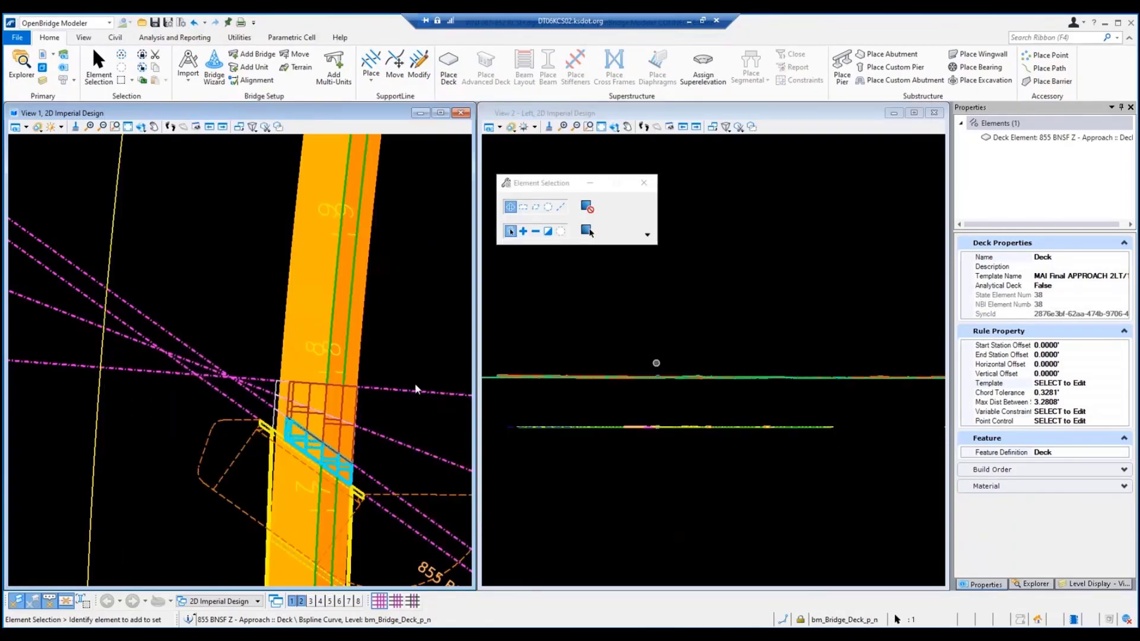
Start a superelevation assignment using the RampG-1 superelevation section and the skewed deck segment beside the abutment as the candidate.
{"action": "left_click", "coordinate": [1085, 585]}
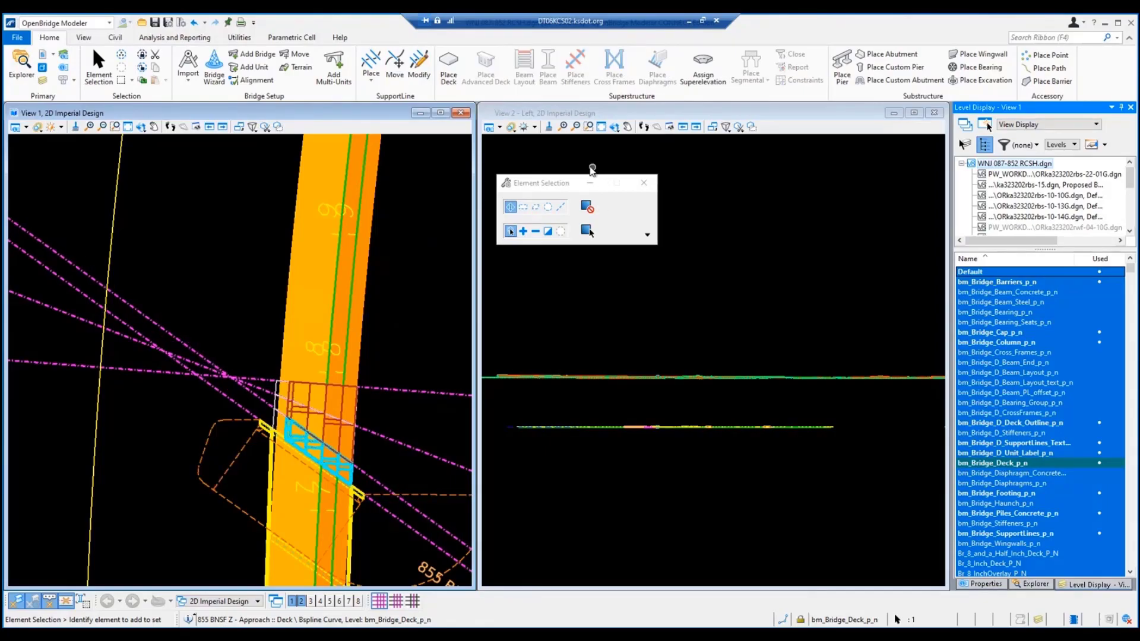
{"action": "left_click", "coordinate": [704, 68]}
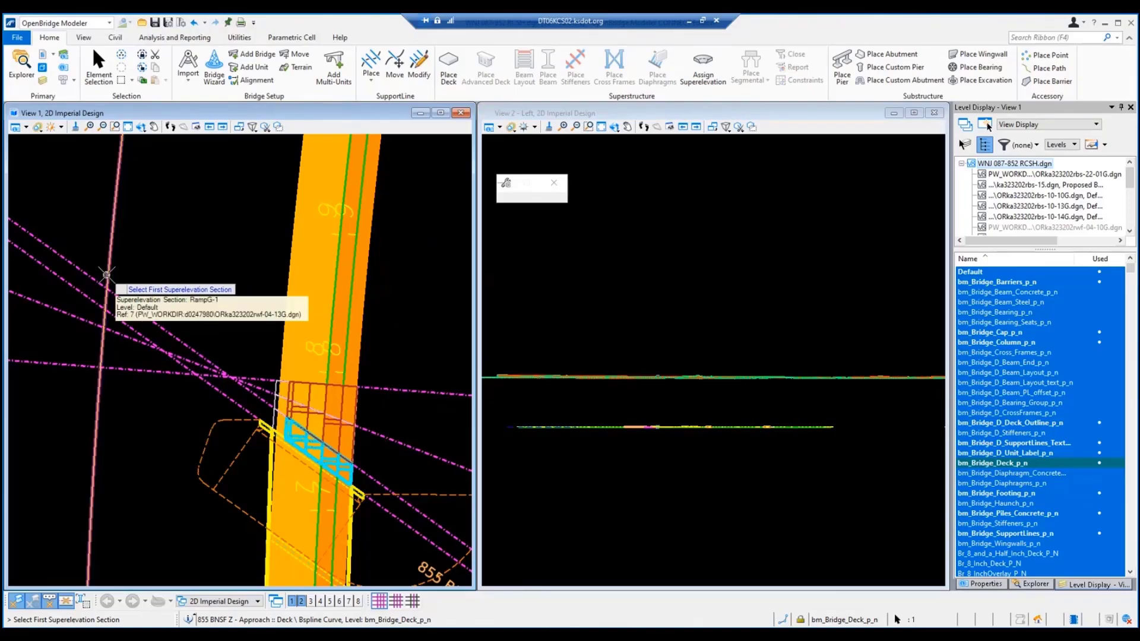
{"action": "left_click", "coordinate": [107, 274]}
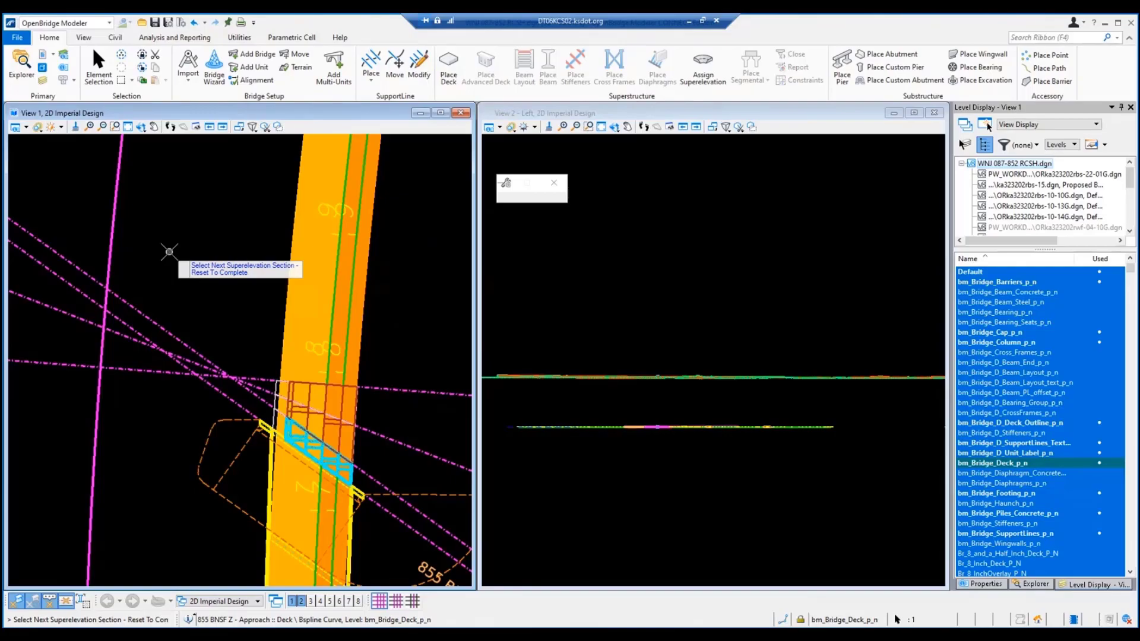
{"action": "right_click", "coordinate": [169, 252]}
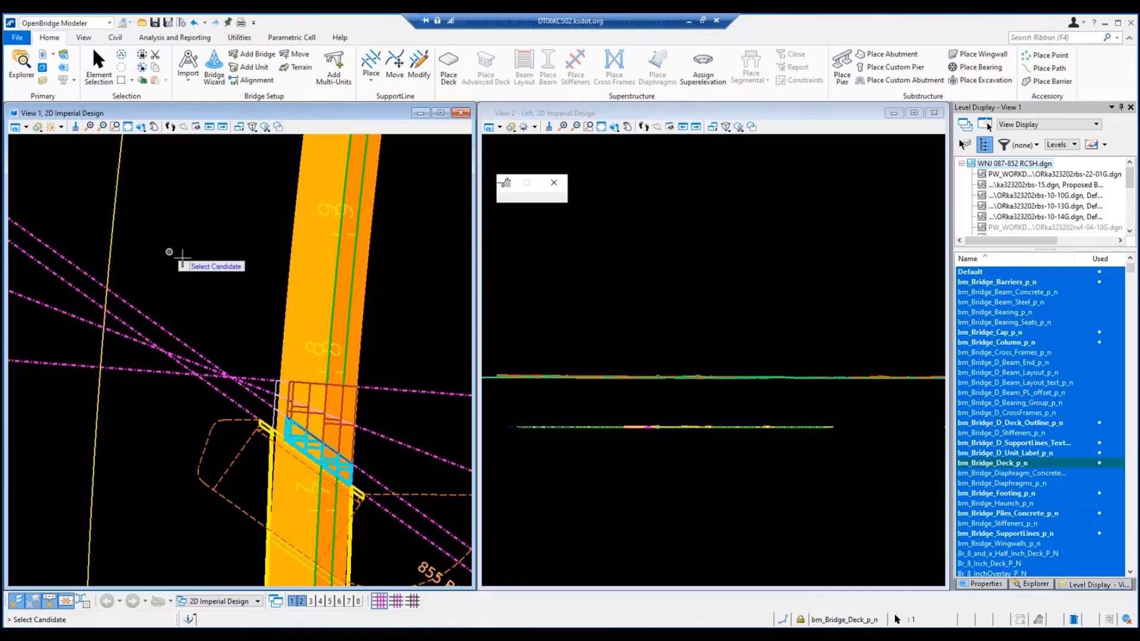
{"action": "scroll", "coordinate": [362, 487], "scroll_direction": "up", "scroll_amount": 5}
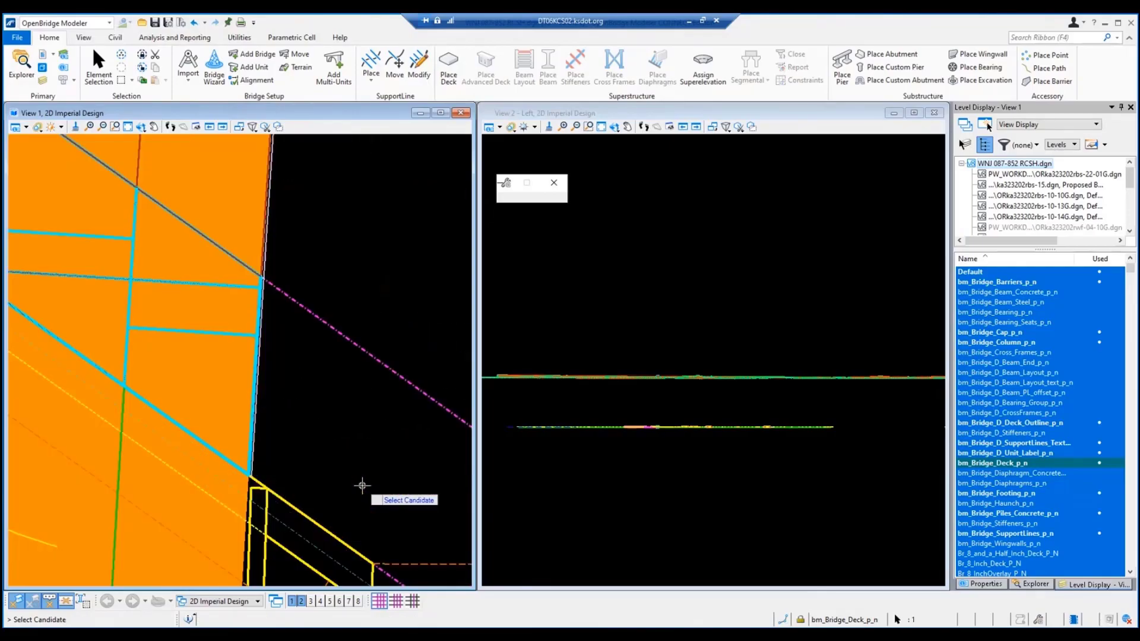
{"action": "left_click", "coordinate": [220, 334]}
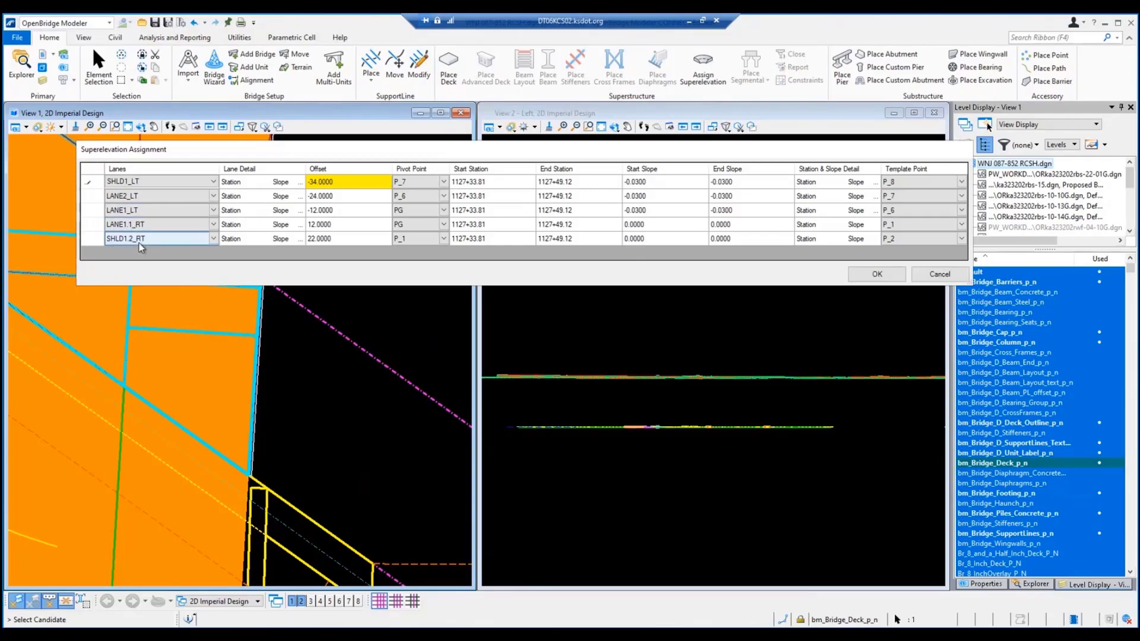
Assign lane LANE1.2_RT to the row for template point P_1 and SHLD1.4_RT to the row for P_2.
{"action": "left_click", "coordinate": [214, 224]}
{"action": "left_click", "coordinate": [216, 225]}
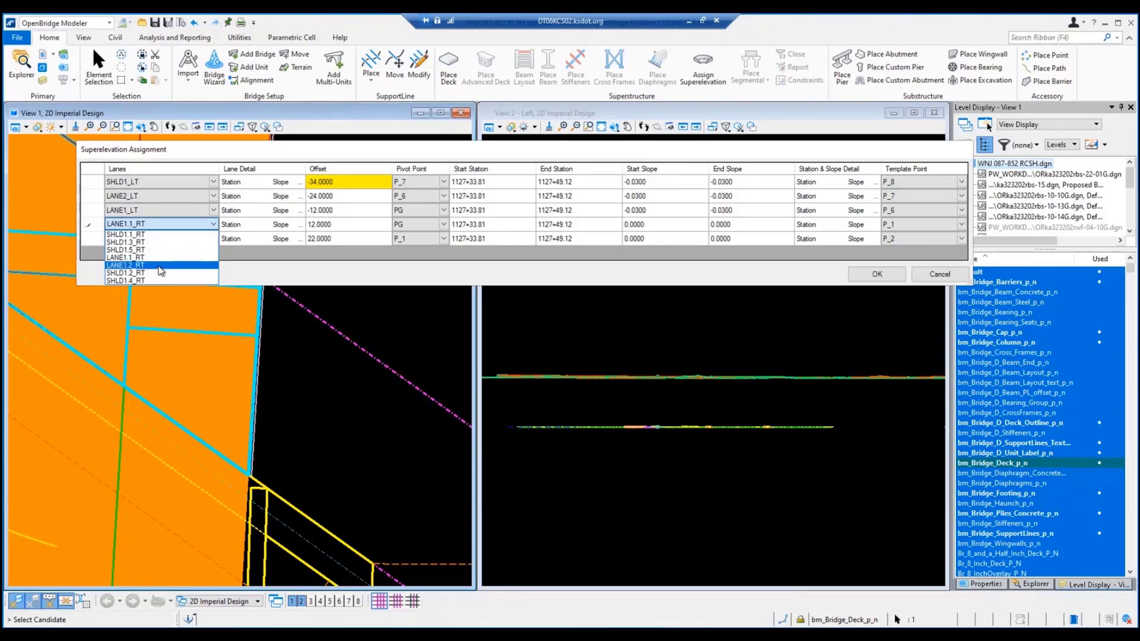
{"action": "left_click", "coordinate": [159, 265]}
{"action": "left_click", "coordinate": [208, 238]}
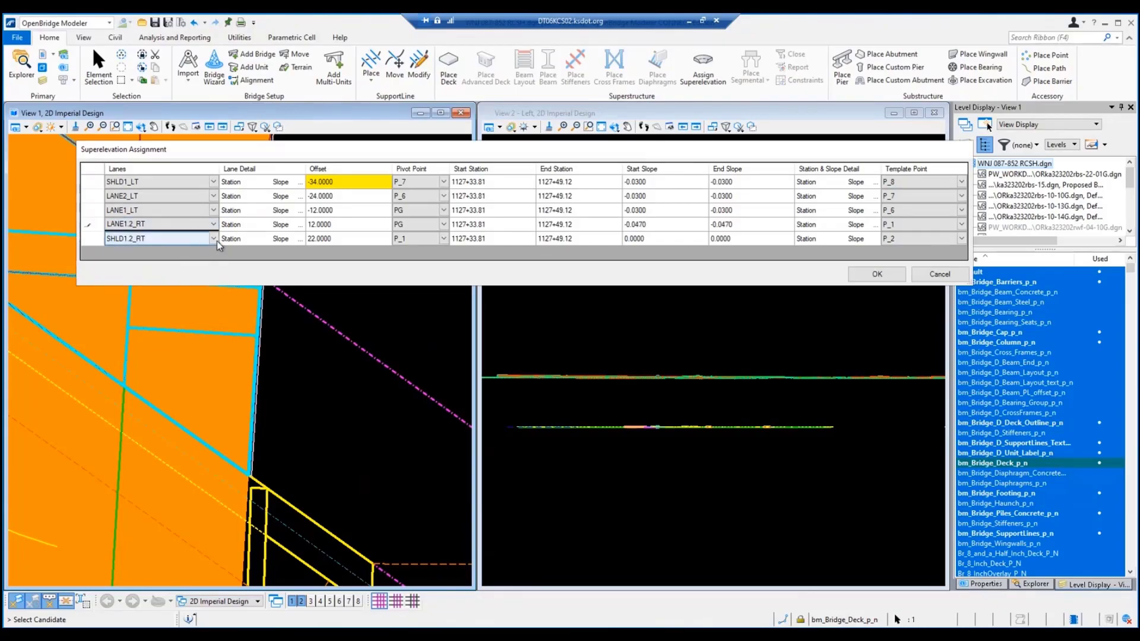
{"action": "left_click", "coordinate": [215, 240]}
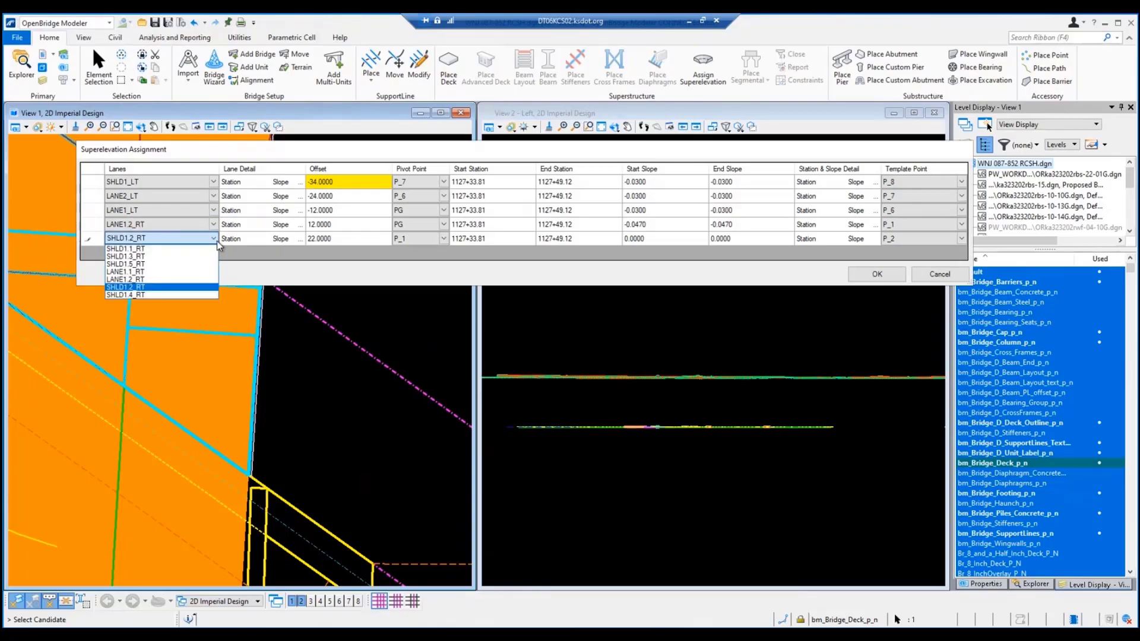
{"action": "left_click", "coordinate": [142, 295]}
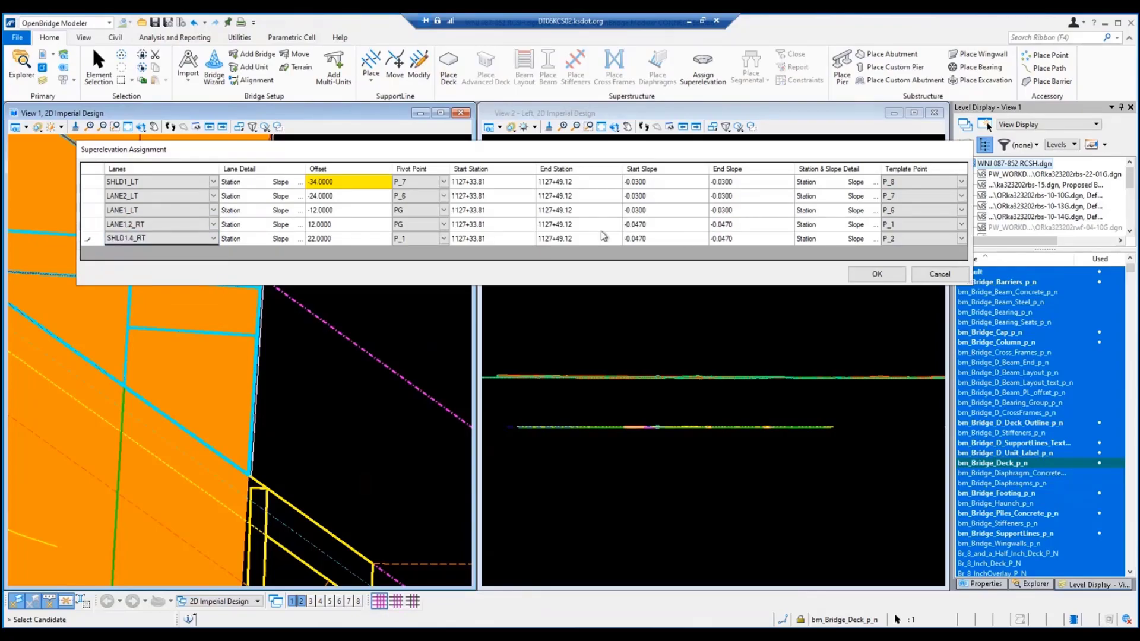
Check the pivot and template points of the lane rows, and apply the superelevation assignment despite the lane count and offset mismatches.
{"action": "left_click", "coordinate": [407, 213]}
{"action": "left_click", "coordinate": [409, 228]}
{"action": "left_click", "coordinate": [410, 229]}
{"action": "left_click", "coordinate": [897, 227]}
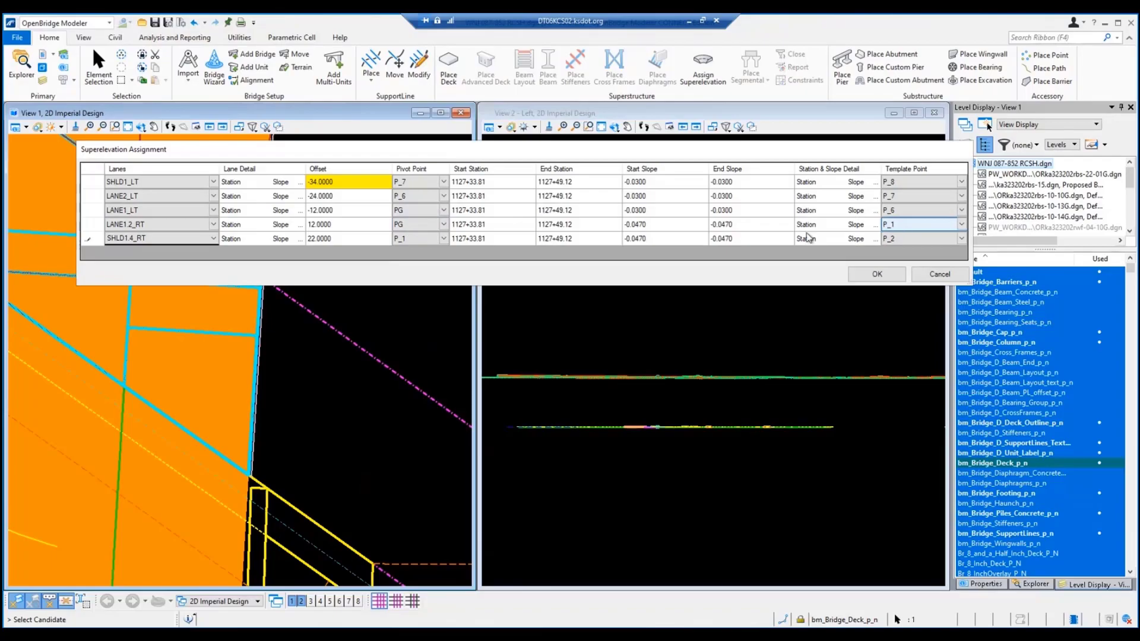
{"action": "left_click", "coordinate": [902, 239]}
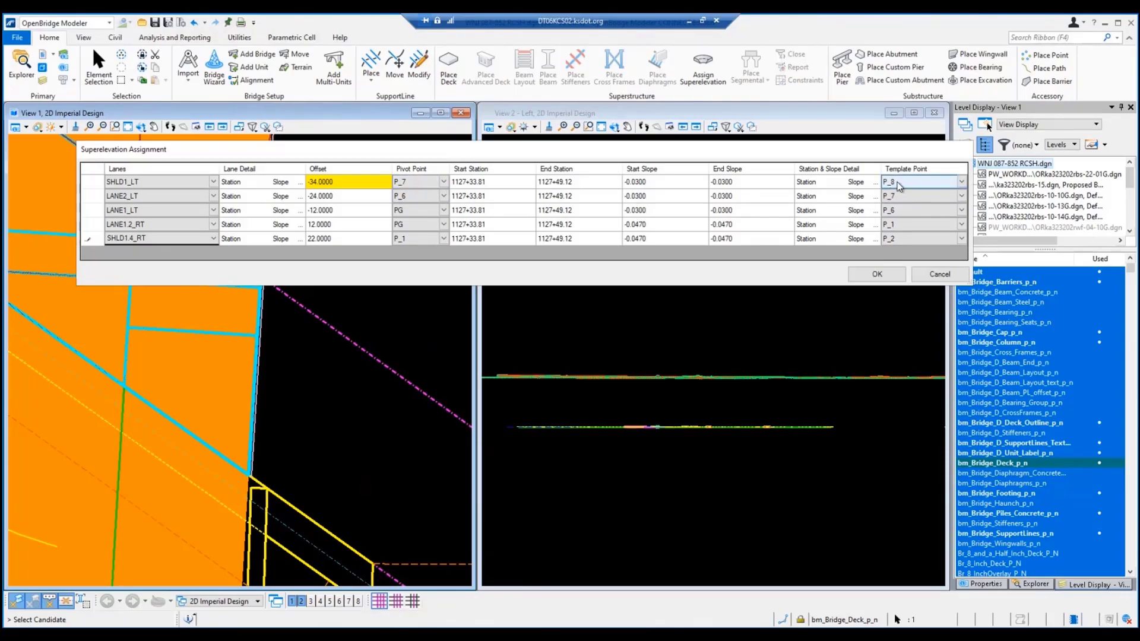
{"action": "left_click", "coordinate": [877, 273]}
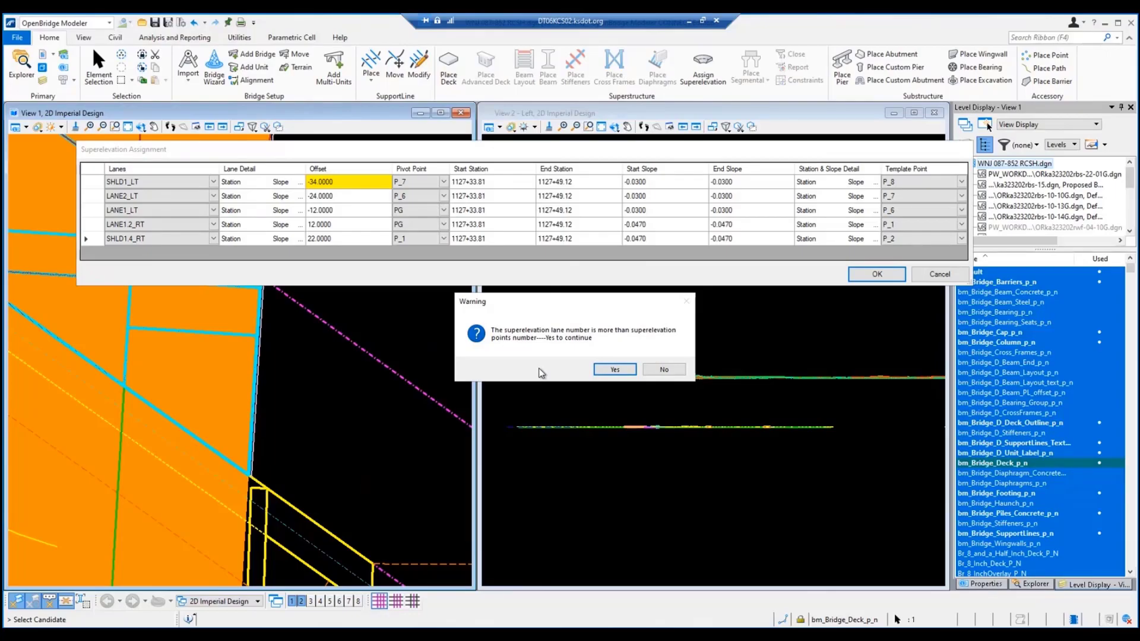
{"action": "left_click", "coordinate": [615, 370]}
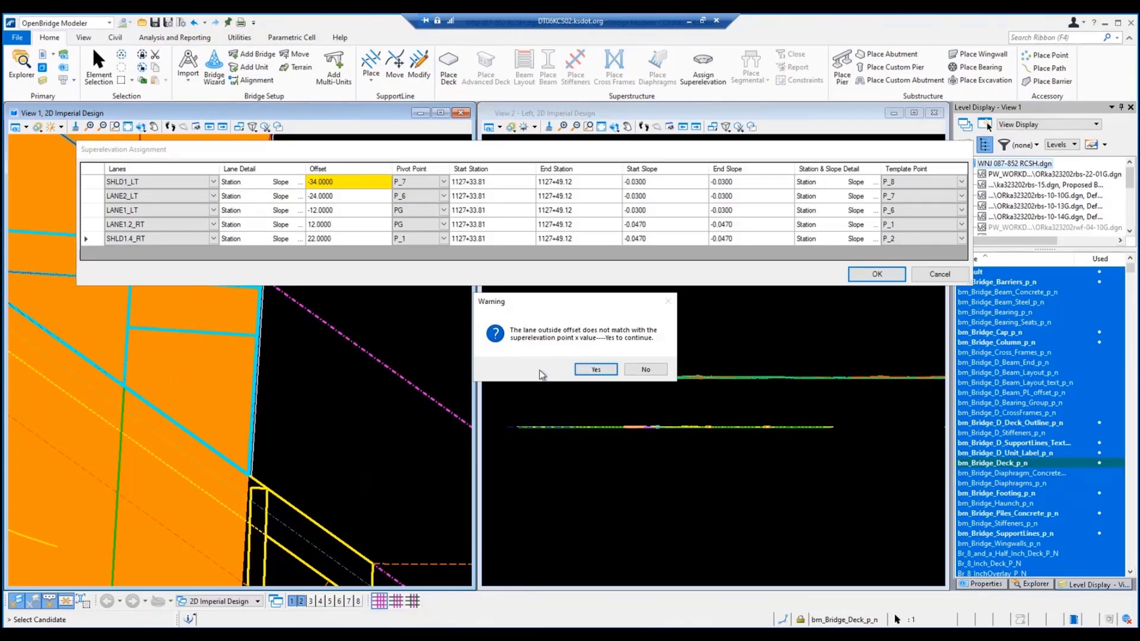
{"action": "left_click", "coordinate": [594, 371]}
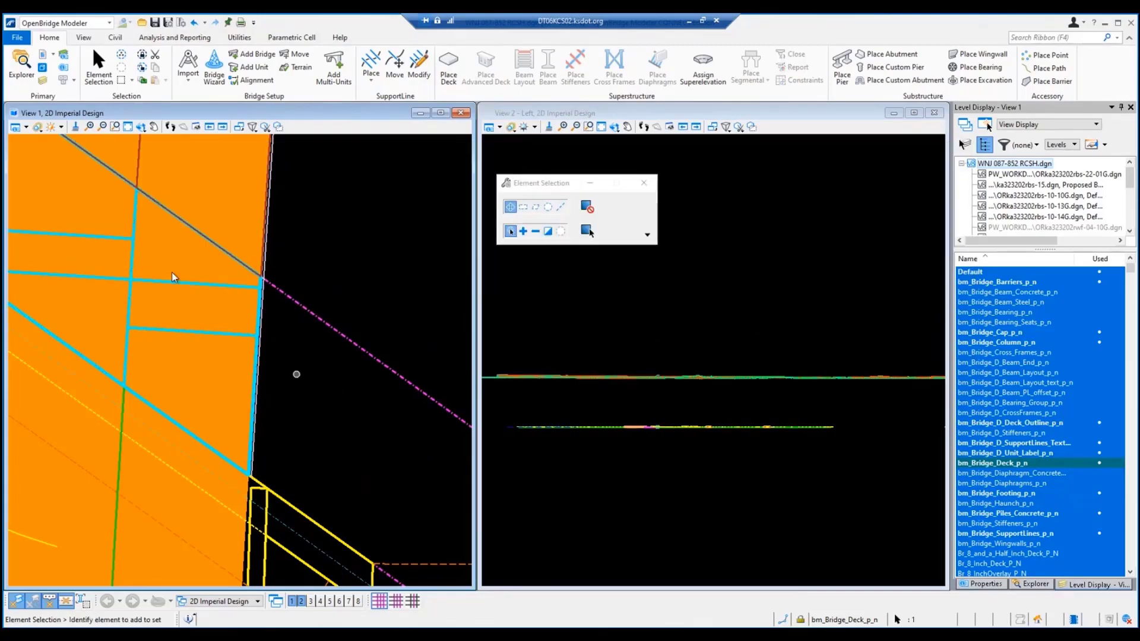
Inspect the superelevated approach deck segments in the 3D View 8, and return to the approach in plan view.
{"action": "left_click", "coordinate": [358, 601]}
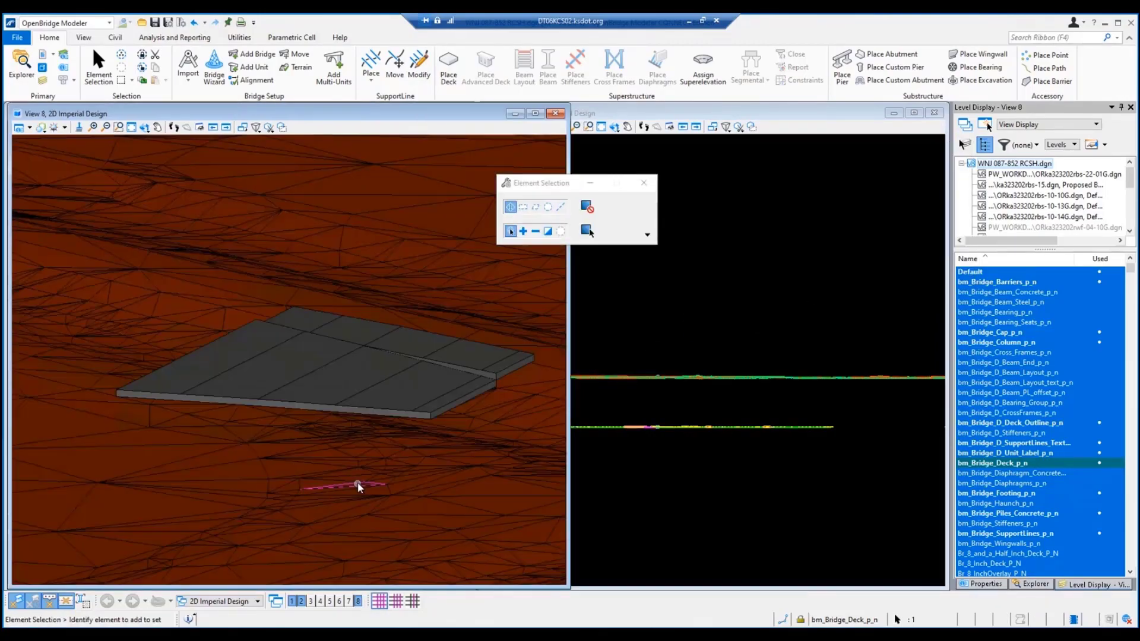
{"action": "scroll", "coordinate": [337, 351], "scroll_direction": "up", "scroll_amount": 3}
{"action": "scroll", "coordinate": [339, 355], "scroll_direction": "down", "scroll_amount": 3}
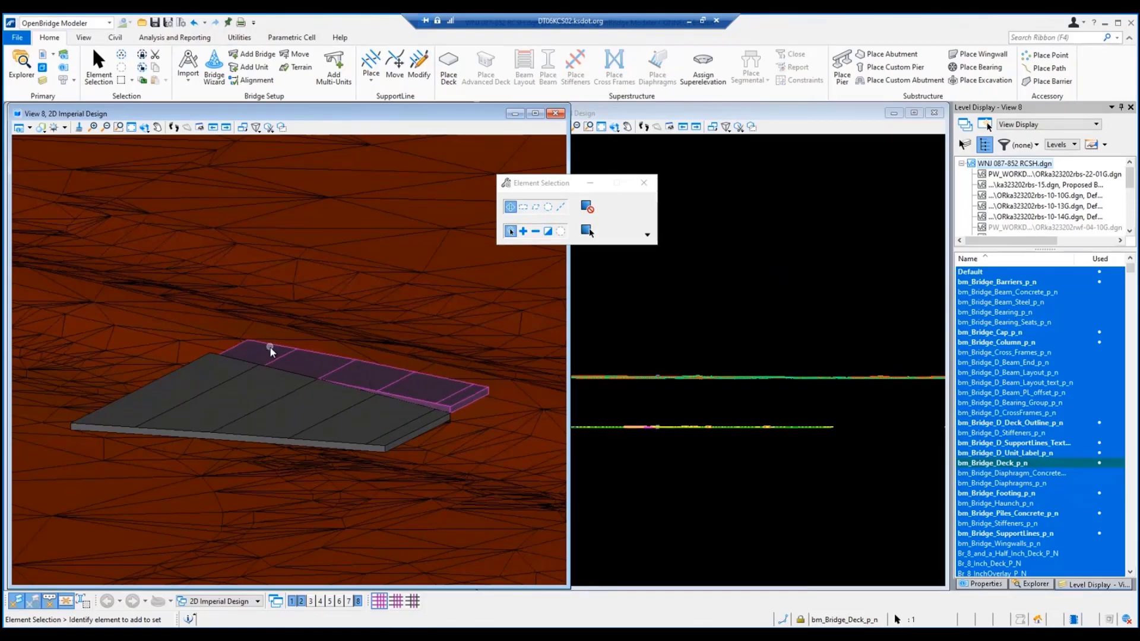
{"action": "mouse_move", "coordinate": [270, 350]}
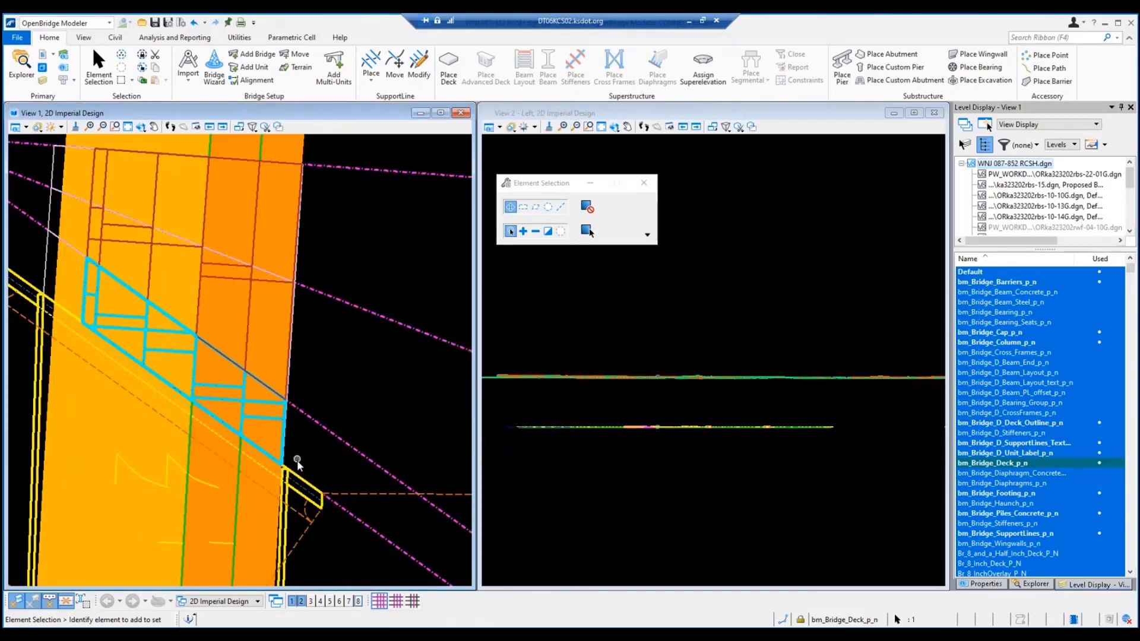
{"action": "scroll", "coordinate": [297, 461], "scroll_direction": "down", "scroll_amount": 2}
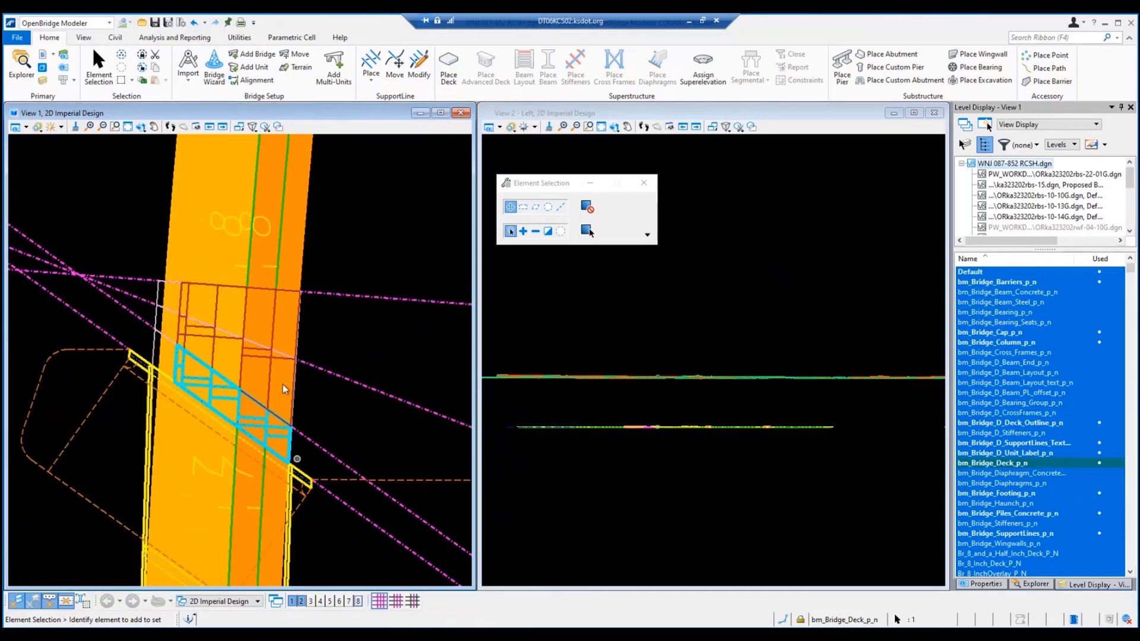
Start another superelevation assignment using the superelevation section line west of the roadway and the approach deck segment beyond the skewed one as candidate.
{"action": "left_click", "coordinate": [705, 81]}
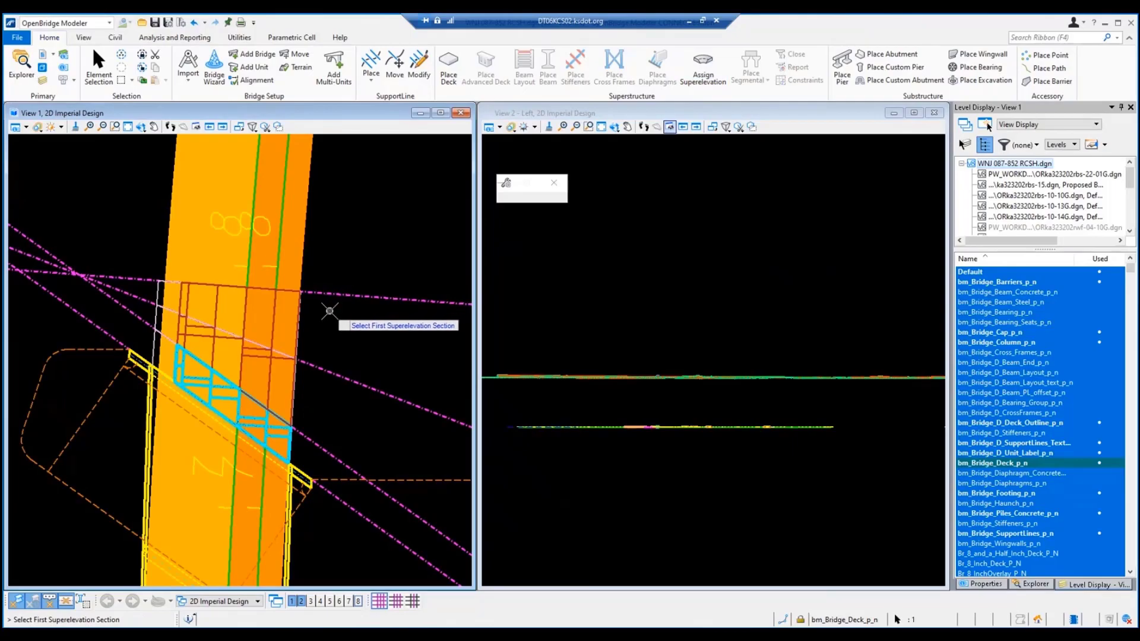
{"action": "scroll", "coordinate": [380, 329], "scroll_direction": "down", "scroll_amount": 2}
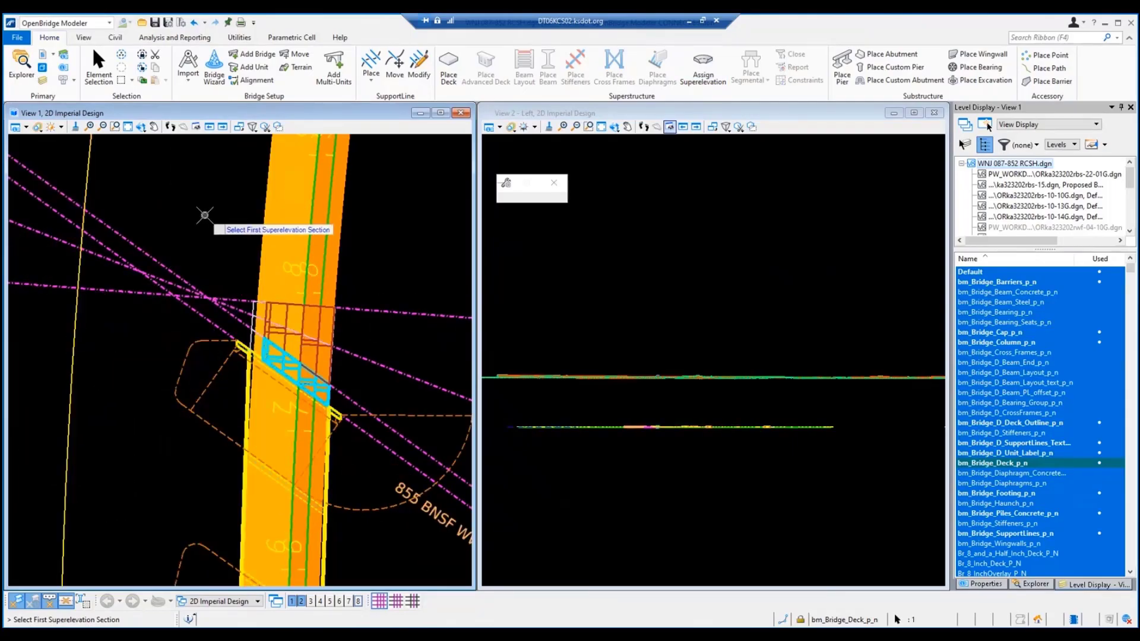
{"action": "left_click", "coordinate": [76, 334]}
{"action": "right_click", "coordinate": [206, 204]}
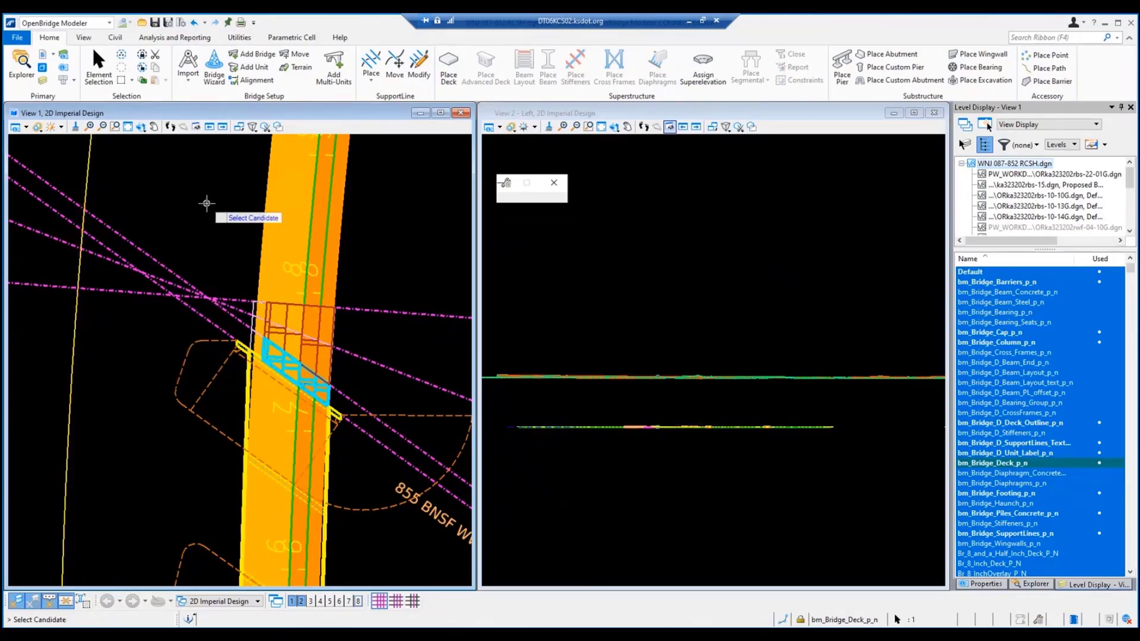
{"action": "left_click", "coordinate": [319, 326]}
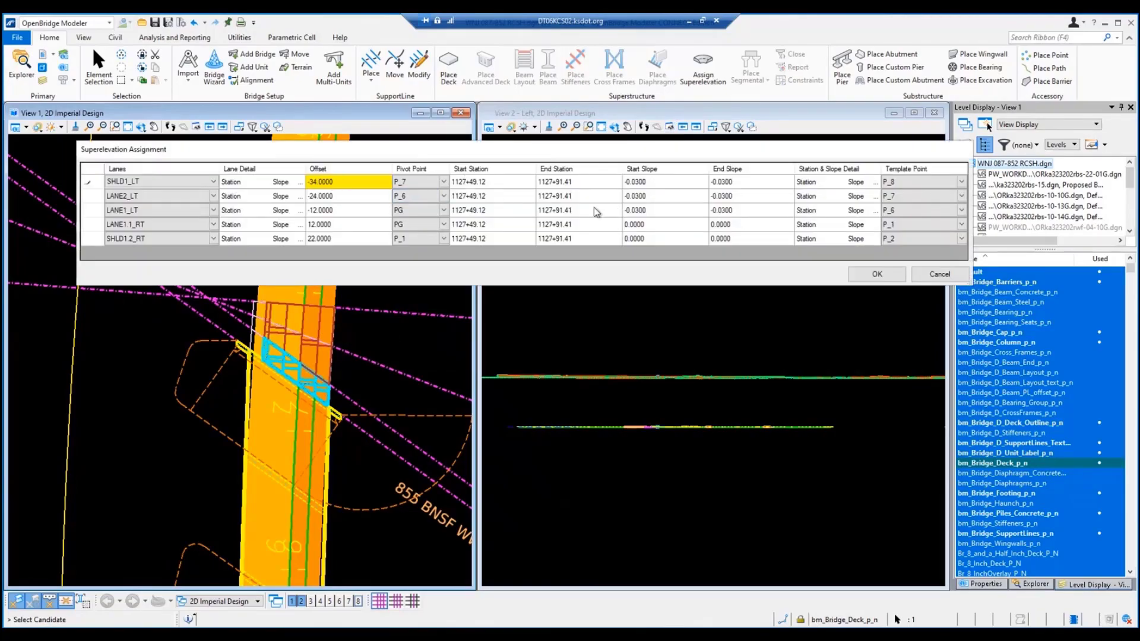
For this approach segment, replace lane LANE1.1_RT with LANE1.2_RT and lane SHLD1.2_RT with SHLD1.4_RT.
{"action": "left_click", "coordinate": [208, 224]}
{"action": "left_click", "coordinate": [212, 224]}
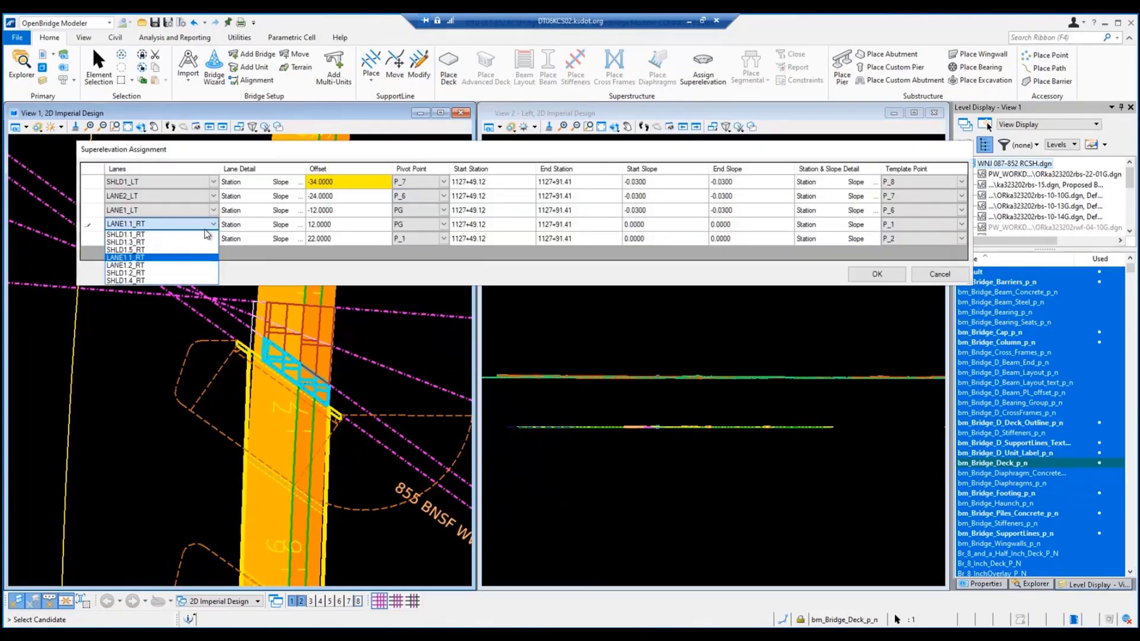
{"action": "left_click", "coordinate": [170, 265]}
{"action": "left_click", "coordinate": [218, 237]}
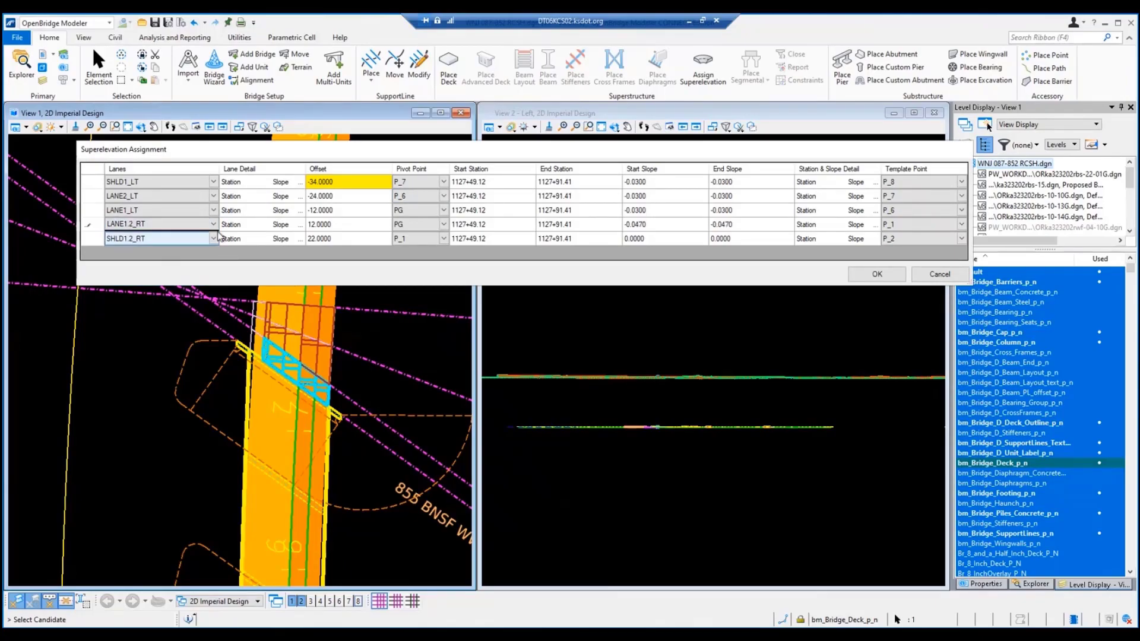
{"action": "left_click", "coordinate": [215, 238]}
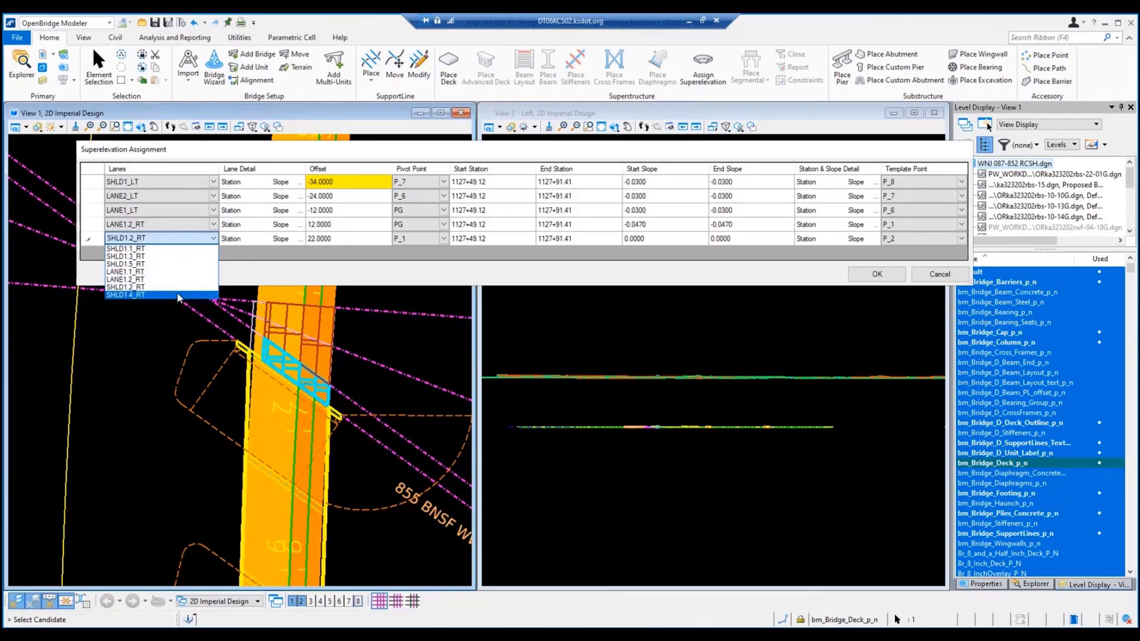
{"action": "left_click", "coordinate": [178, 295]}
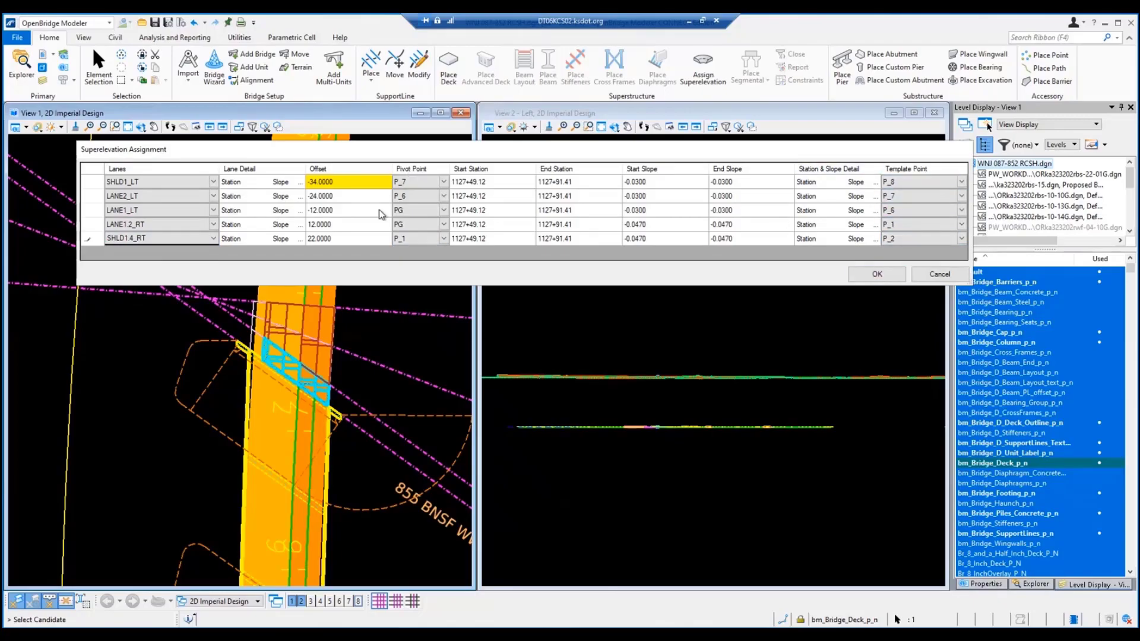
Apply the superelevation assignment to the second approach segment, and check both deck segments in the 3D View 8 before returning to plan.
{"action": "left_click", "coordinate": [870, 277]}
{"action": "left_click", "coordinate": [615, 371]}
{"action": "left_click", "coordinate": [601, 372]}
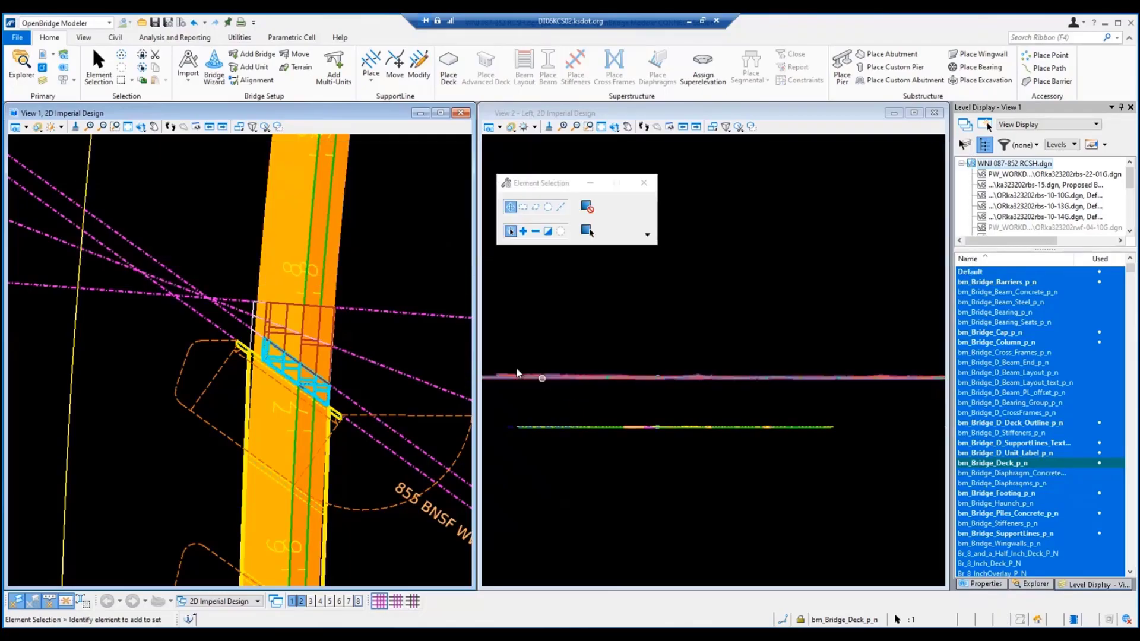
{"action": "left_click", "coordinate": [358, 601]}
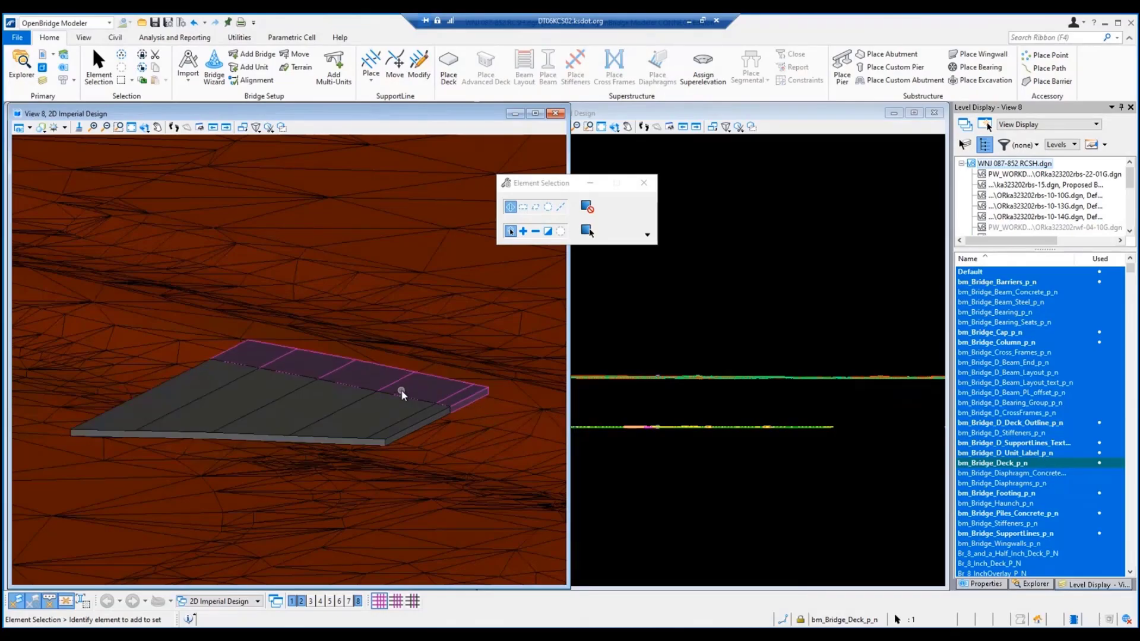
{"action": "left_click", "coordinate": [358, 601]}
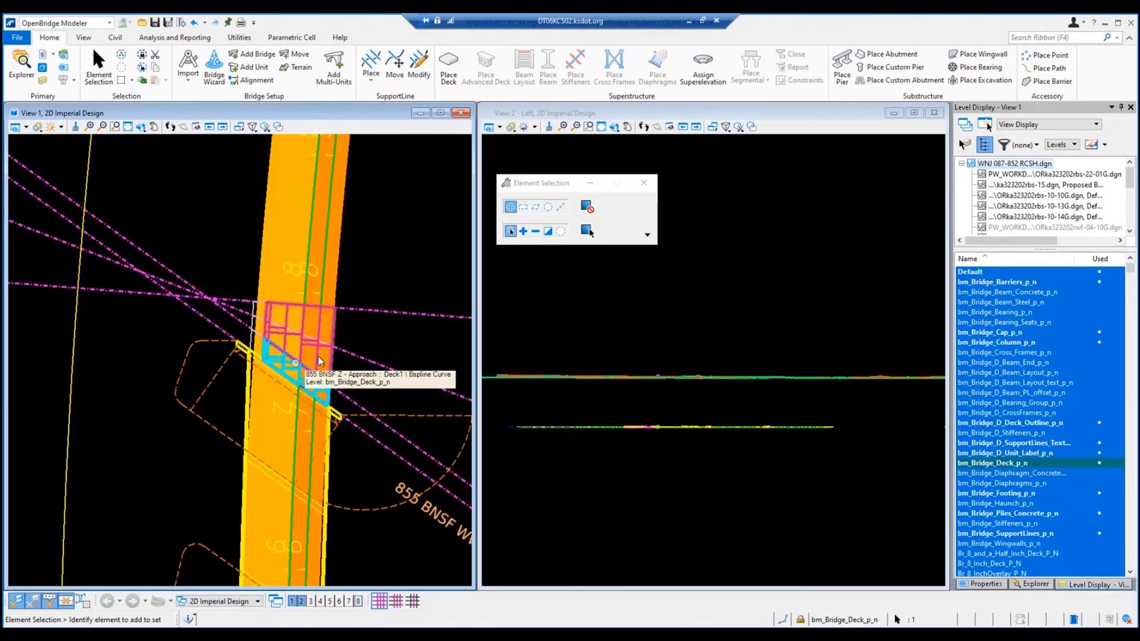